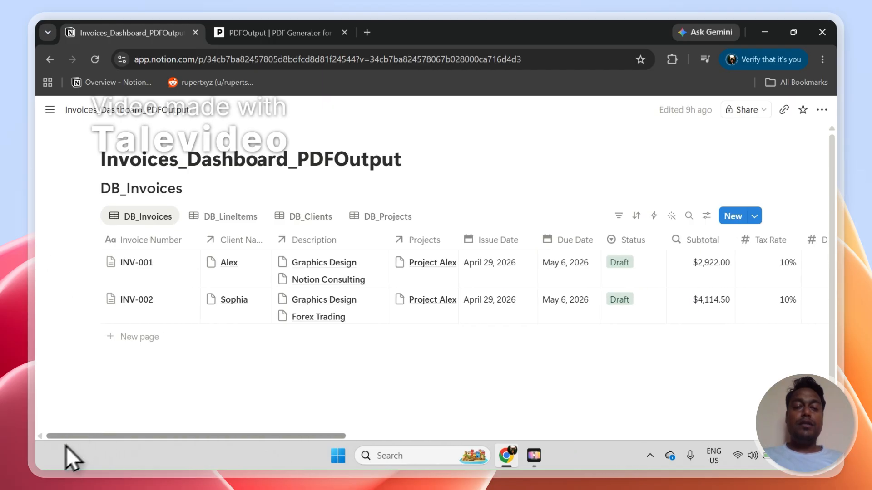
Review the DB_Invoices, DB_LineItems, DB_Clients and DB_Projects tables in the Notion Invoices_Dashboard_PDFOutput page
click(257, 36)
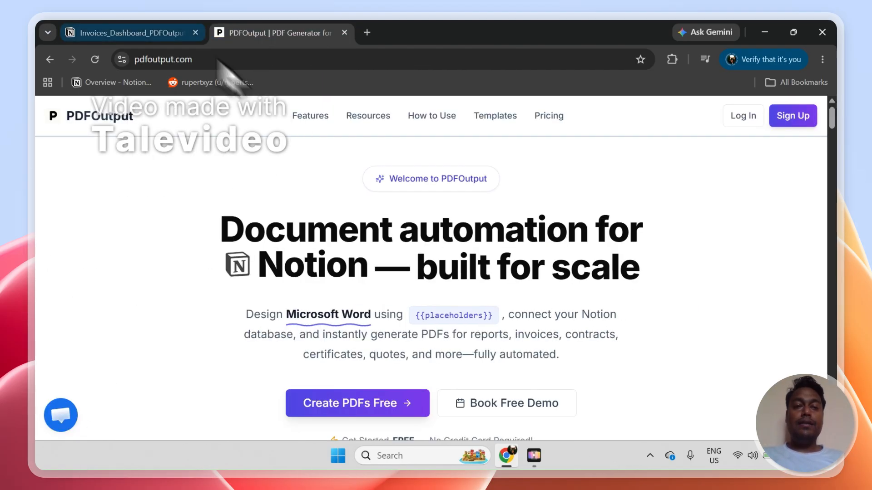
click(175, 32)
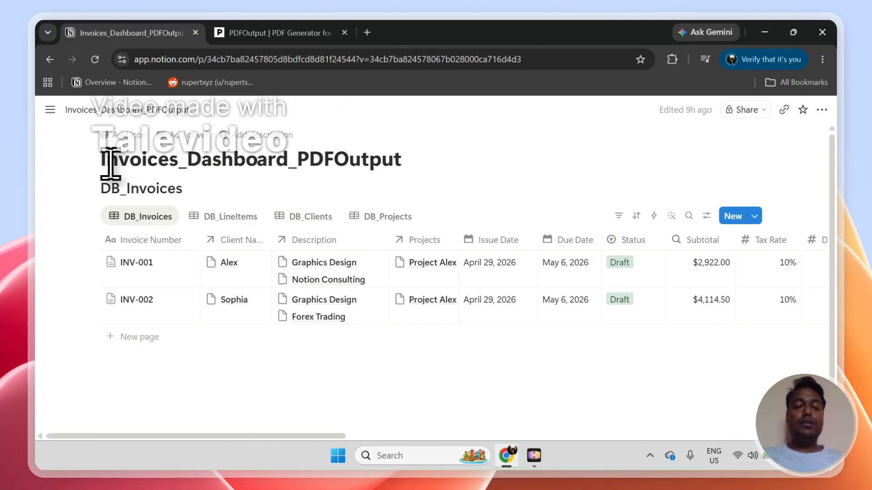
click(220, 223)
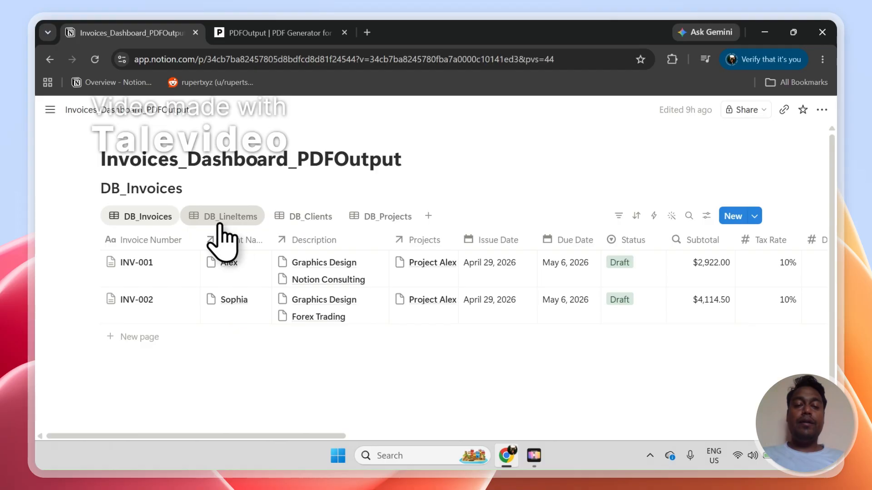
click(287, 218)
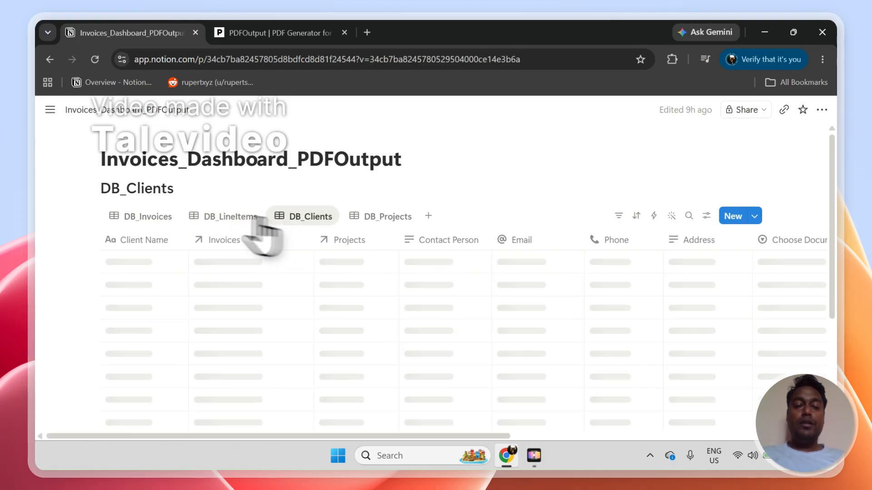
click(155, 218)
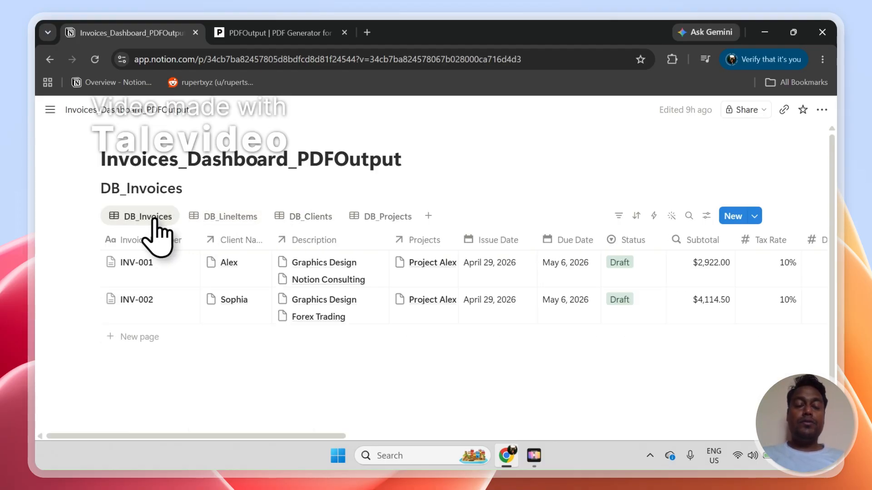
click(222, 219)
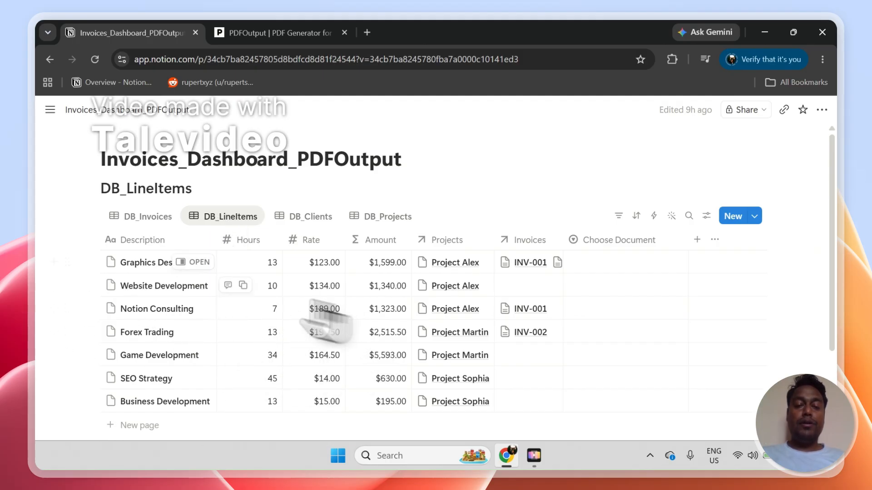
click(298, 216)
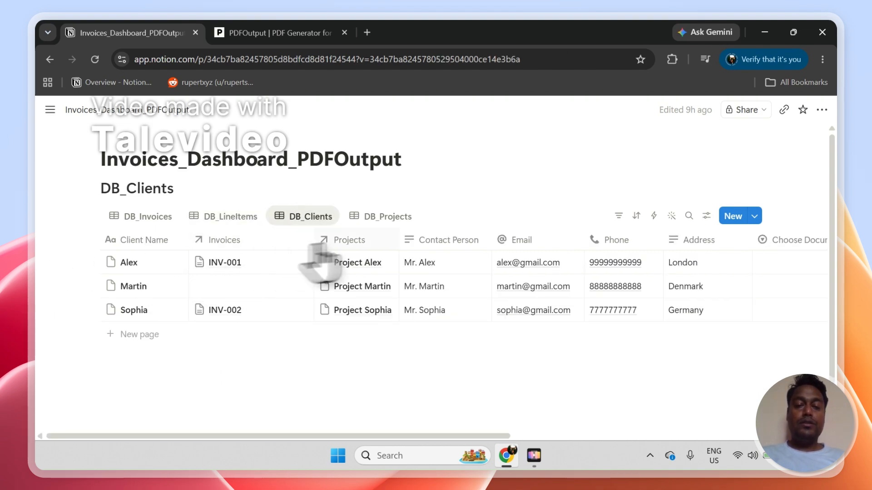
click(373, 216)
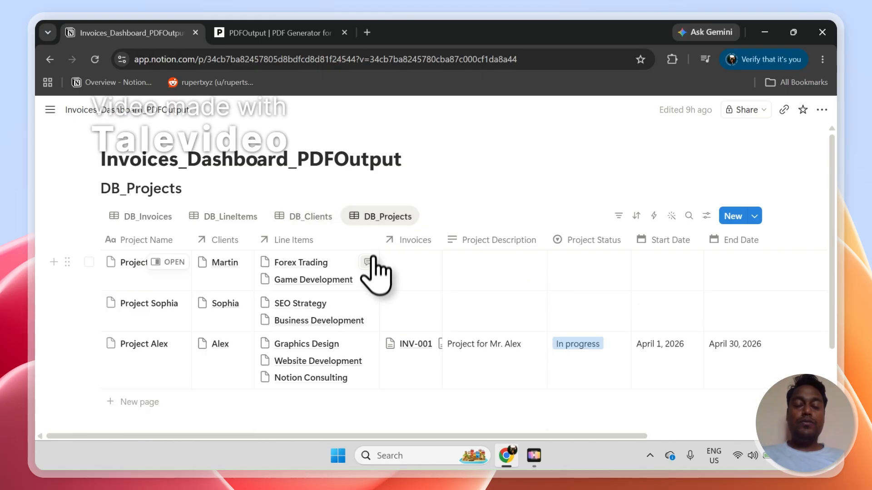
click(152, 225)
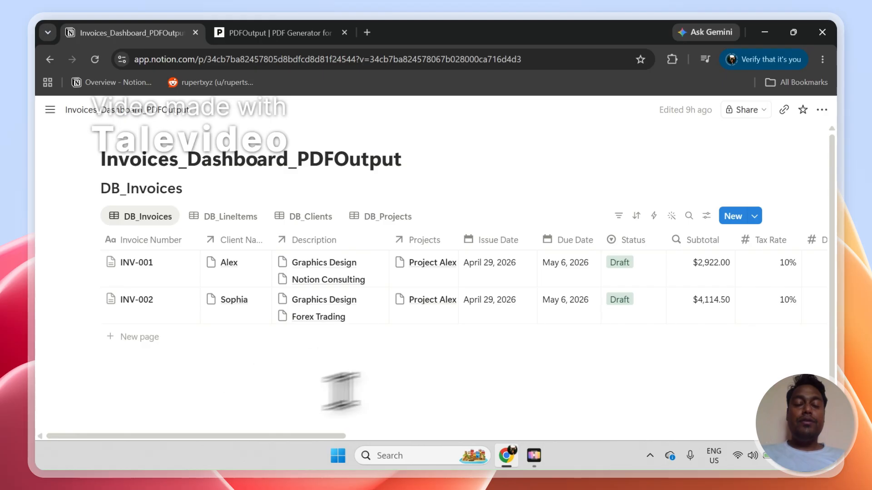
Switch to the PDFOutput site and log in with the pdfoutput Google account, approving the consent request
click(285, 27)
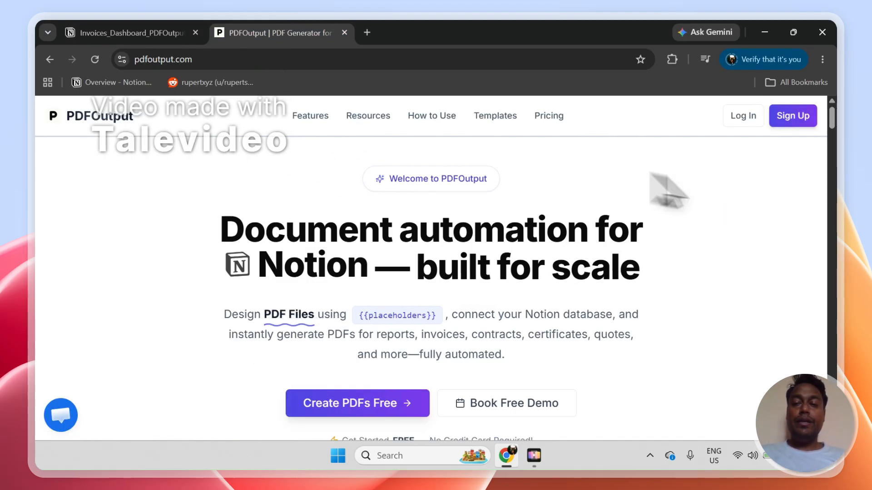
click(755, 124)
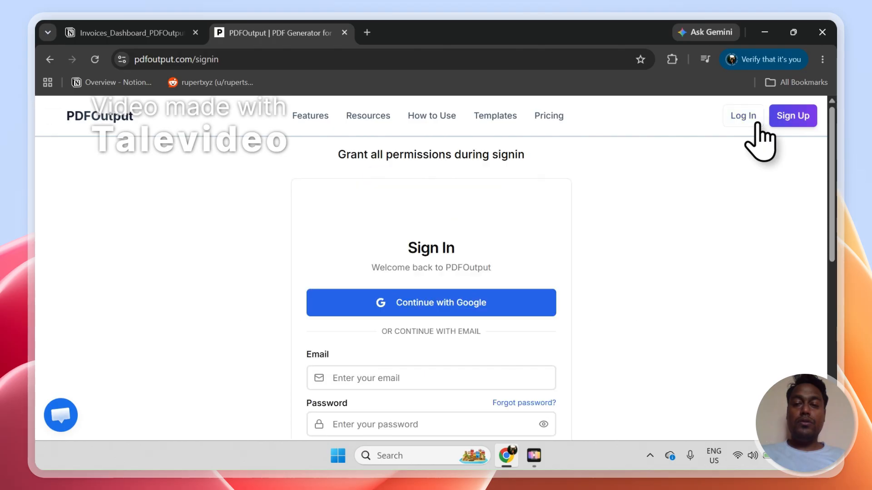
click(551, 300)
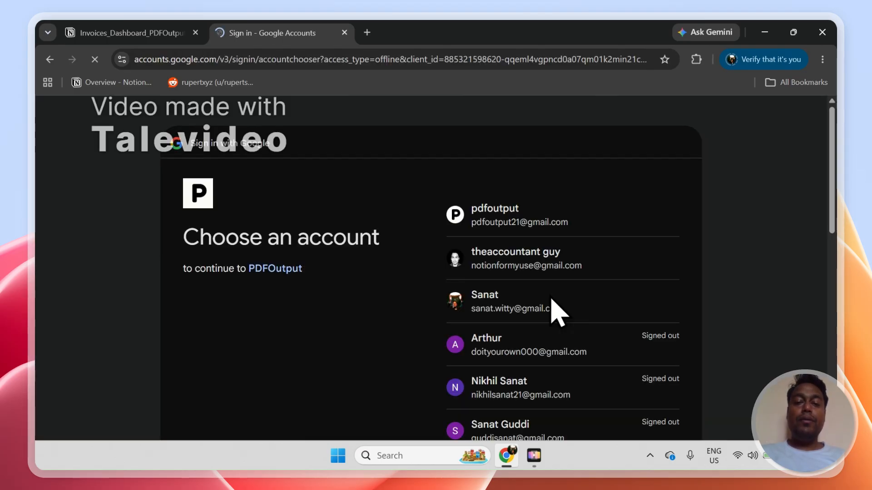
click(563, 231)
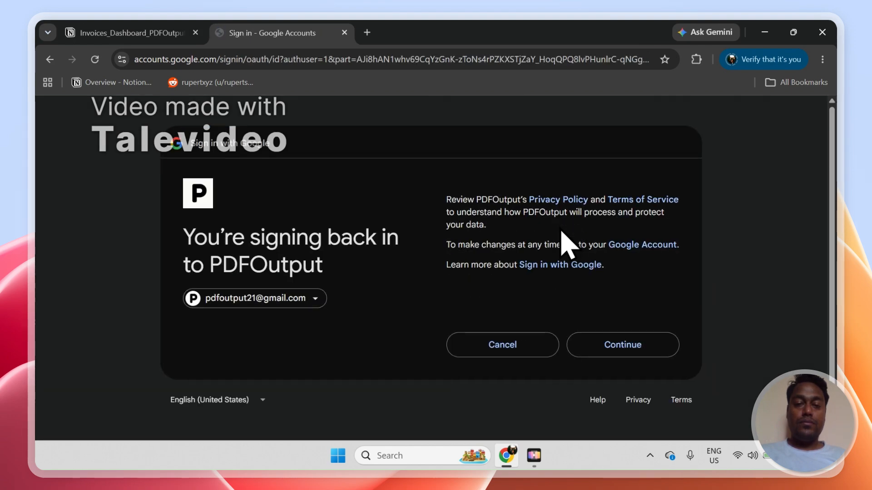
click(636, 346)
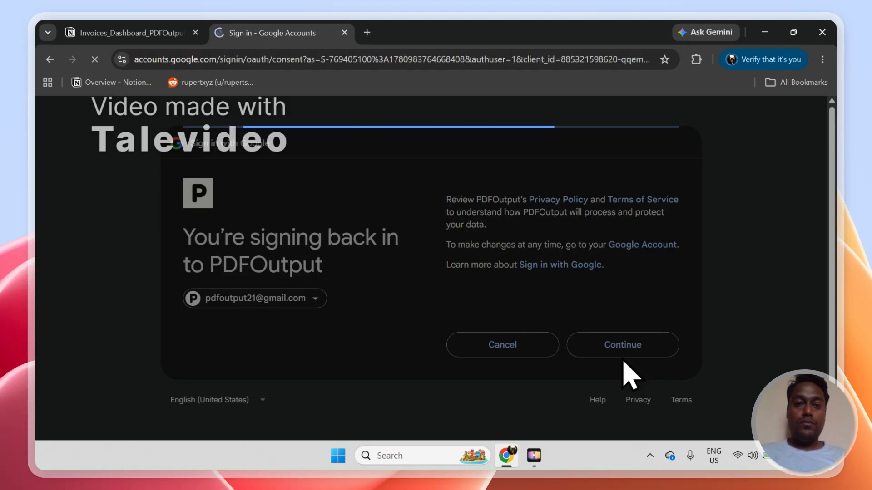
click(637, 433)
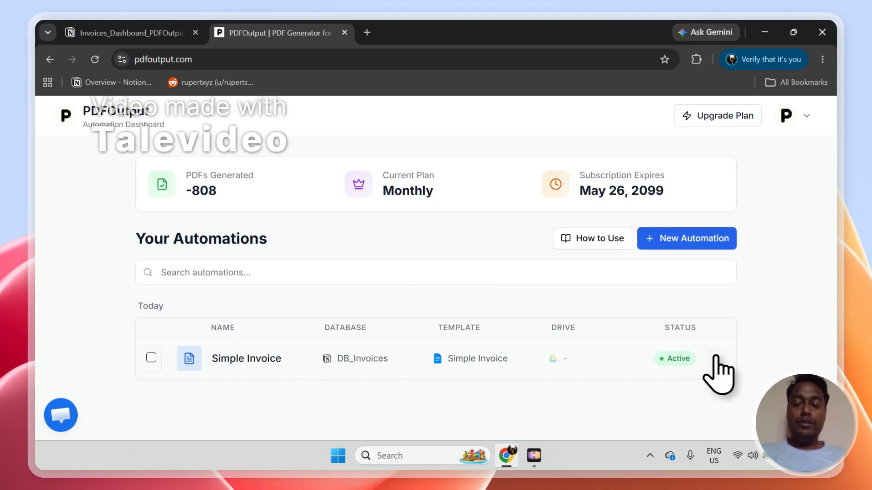
Delete the existing Simple Invoice automation and confirm the deletion
click(716, 358)
click(673, 341)
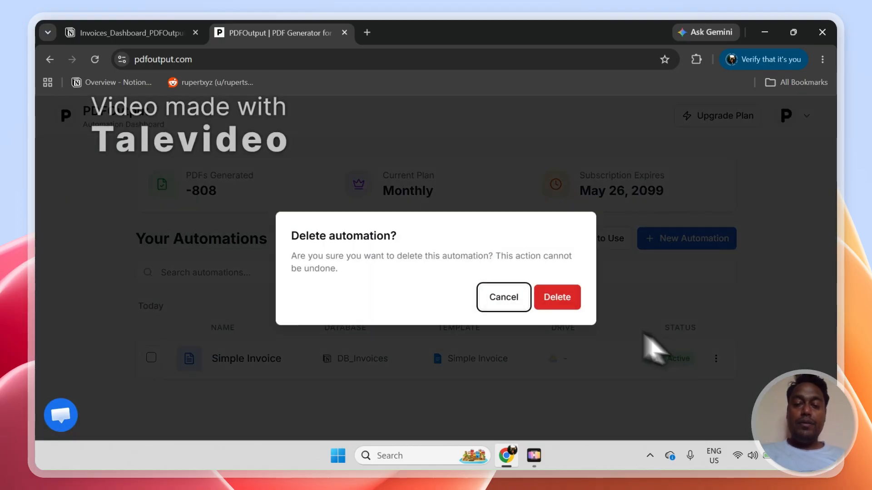
click(563, 303)
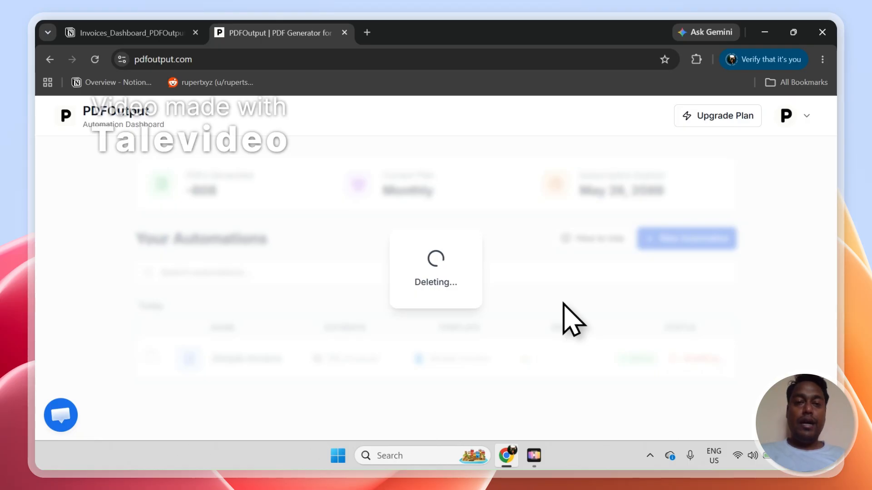
Go to the site's /setup page and disconnect the Notion workspace
click(225, 62)
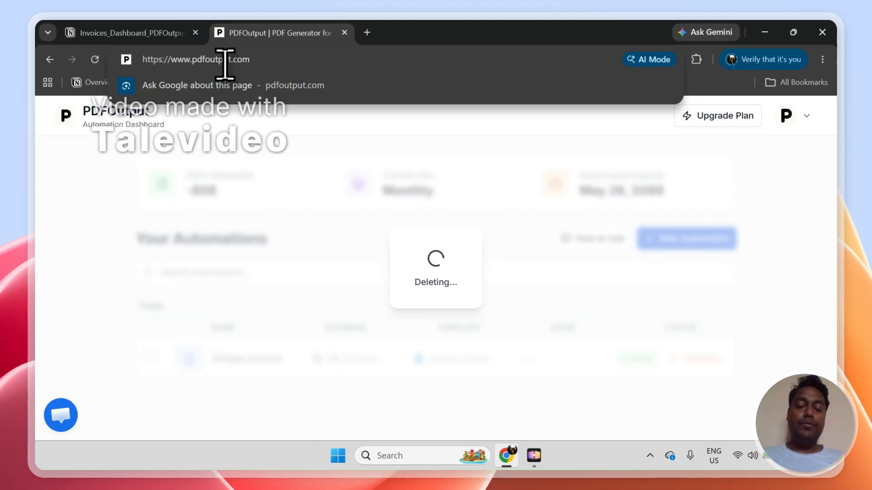
click(278, 232)
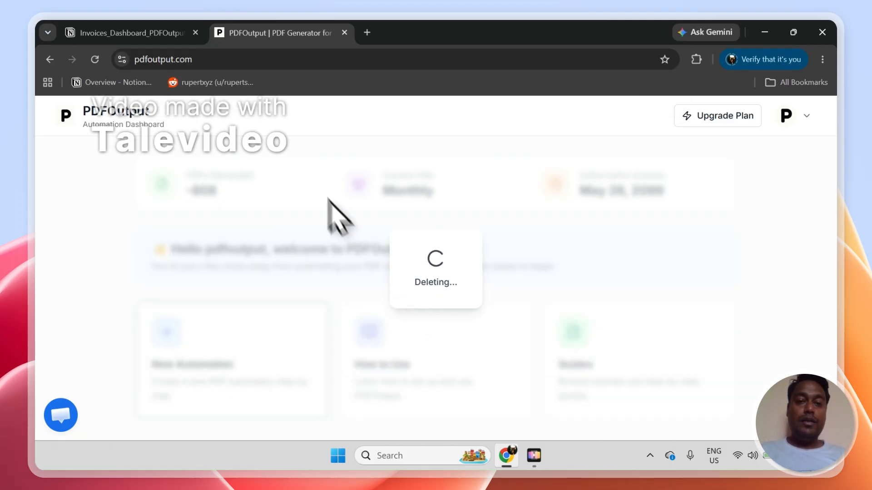
click(241, 60)
text(/setup)
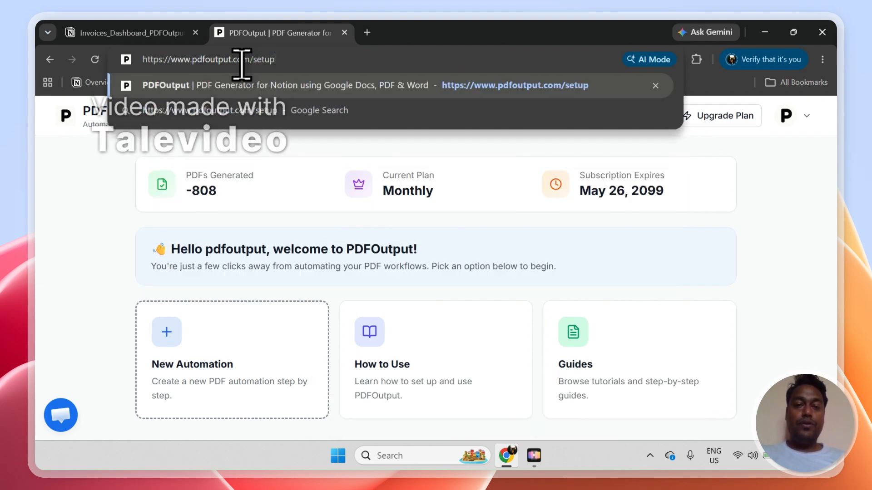
key(Return)
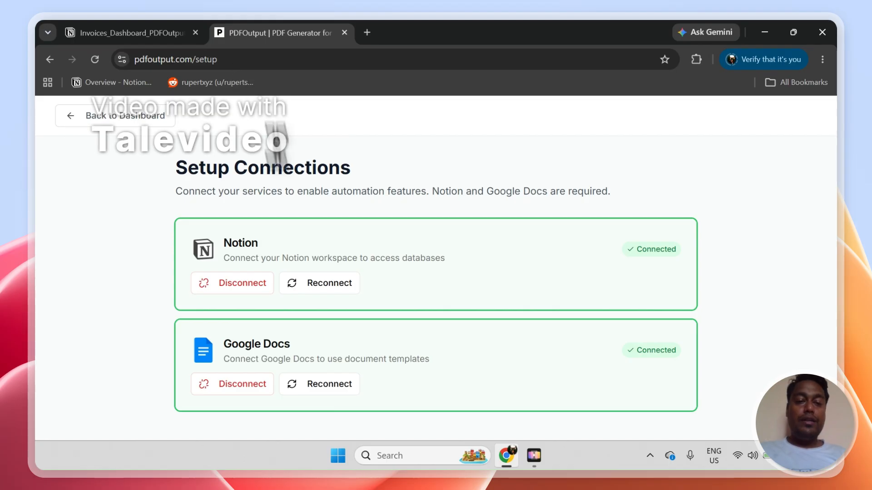
click(252, 277)
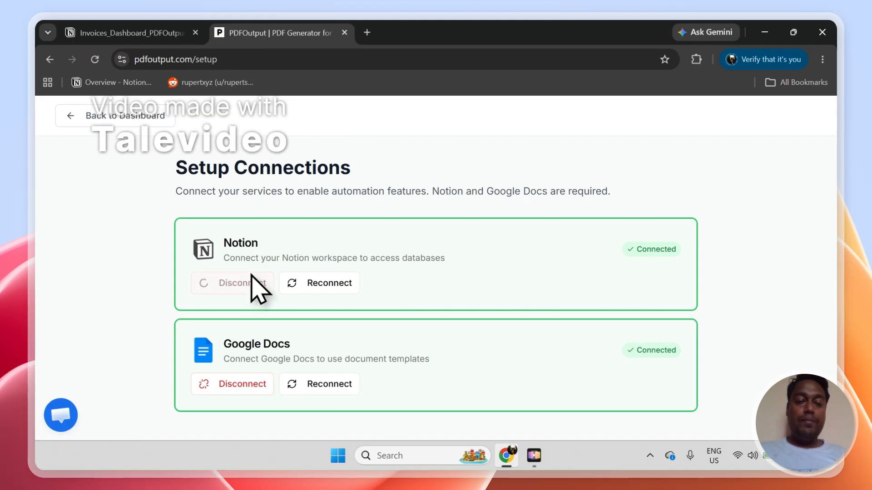
Start a new automation from the dashboard and begin connecting Notion, proceeding to the page selection
click(136, 117)
click(544, 385)
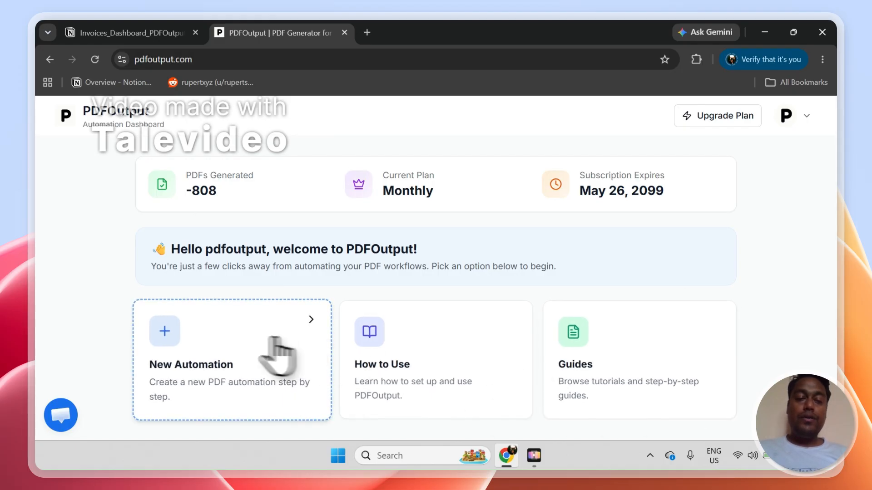
click(255, 355)
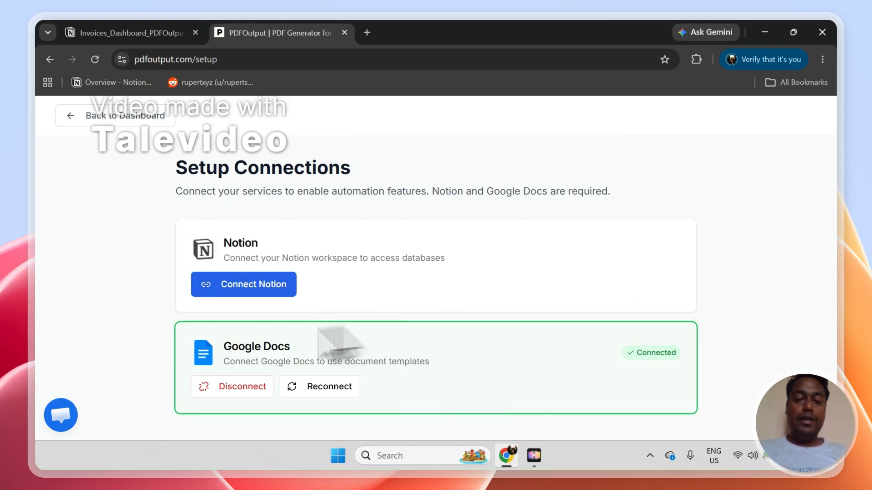
click(244, 293)
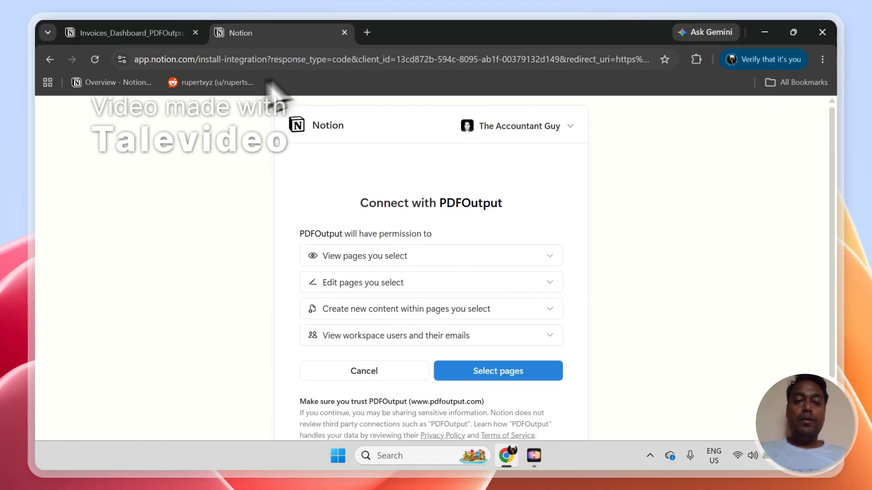
click(474, 373)
Copy the dashboard title Invoices_Dashboard_PDFOutput from its Notion page and search for it among the pages PDFOutput can access
click(181, 30)
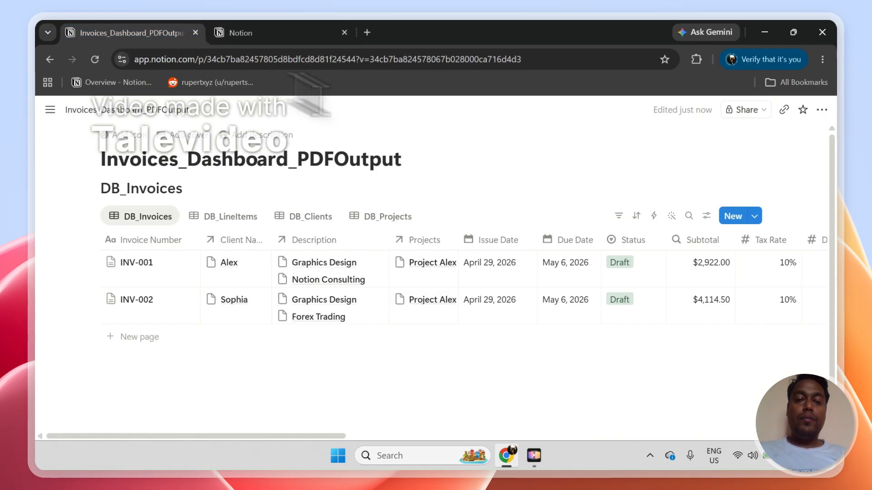
drag(401, 158, 127, 156)
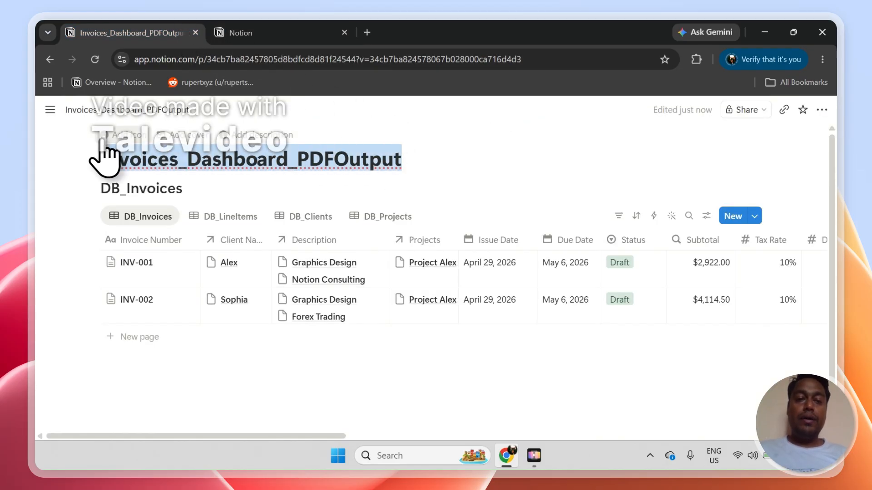
right_click(133, 167)
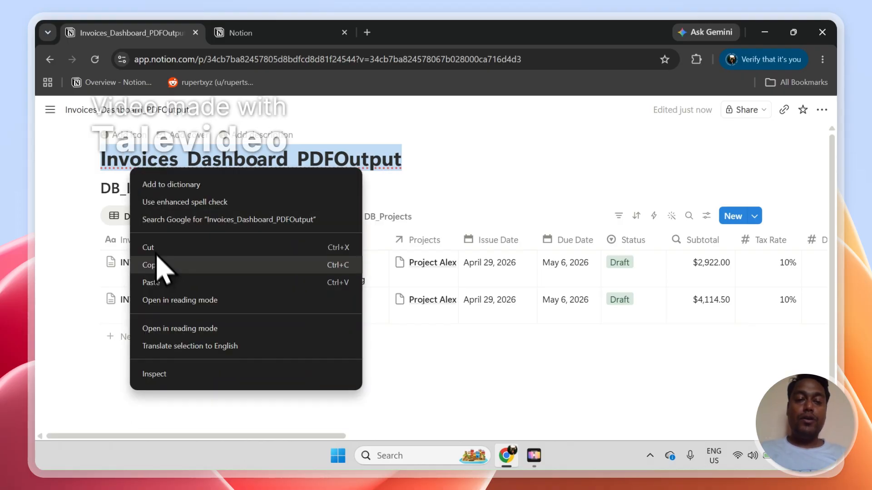
click(158, 273)
click(241, 33)
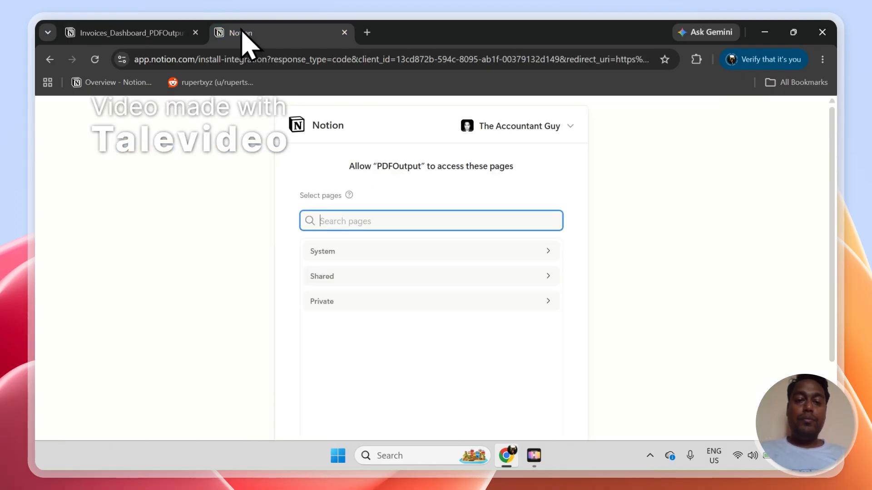
right_click(352, 218)
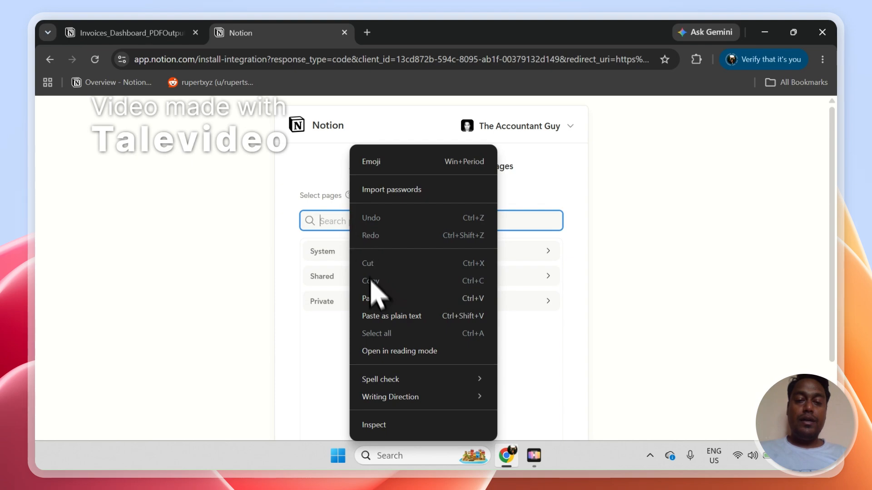
click(373, 298)
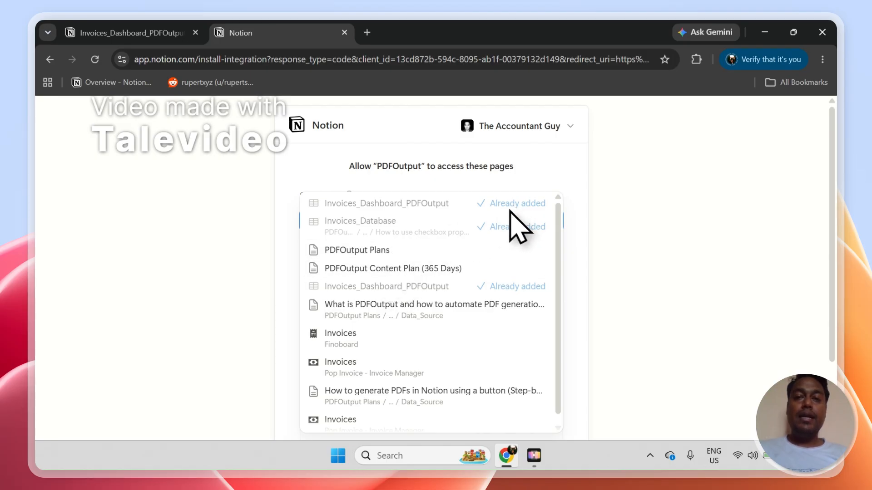
click(623, 241)
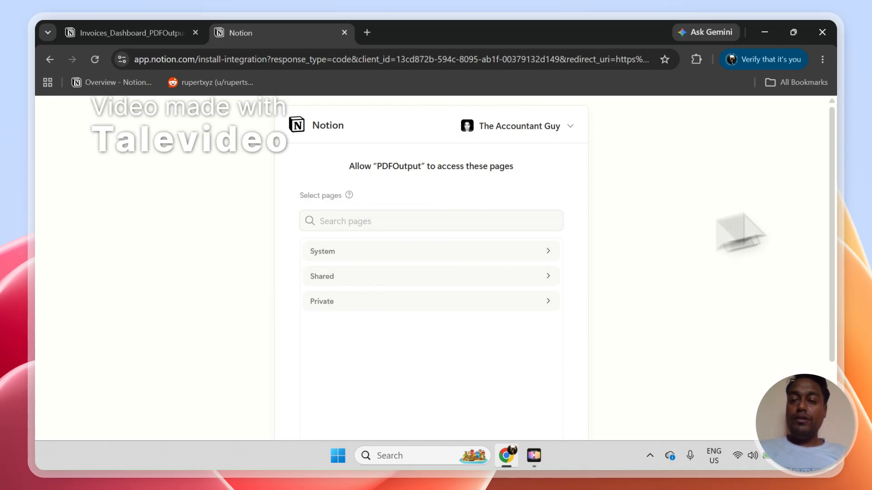
Allow PDFOutput access to the Notion pages and dismiss the connection notice
drag(836, 185, 835, 311)
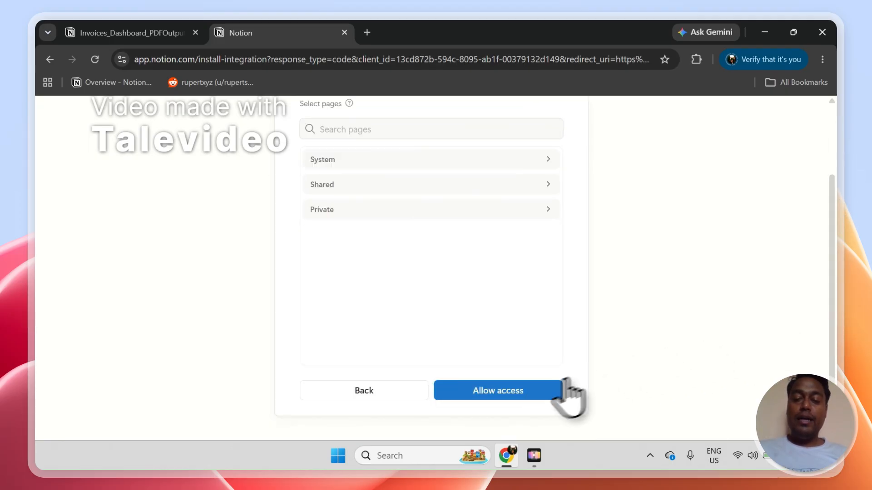
click(550, 387)
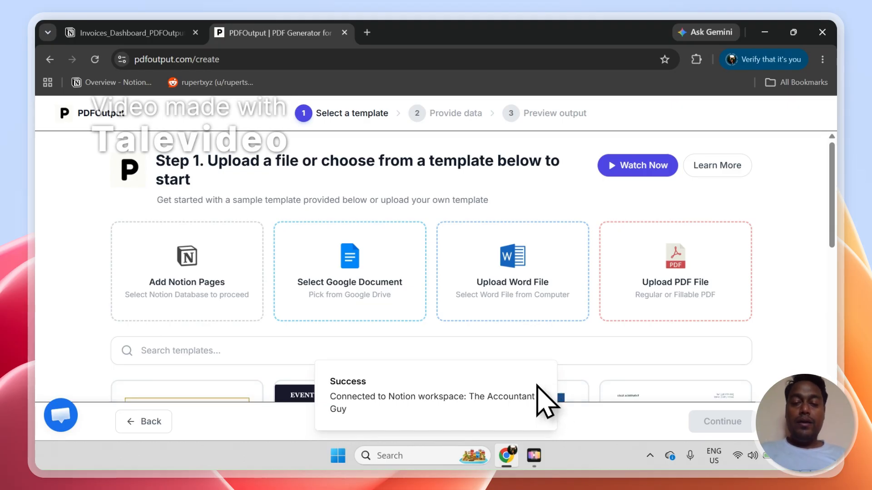
click(544, 373)
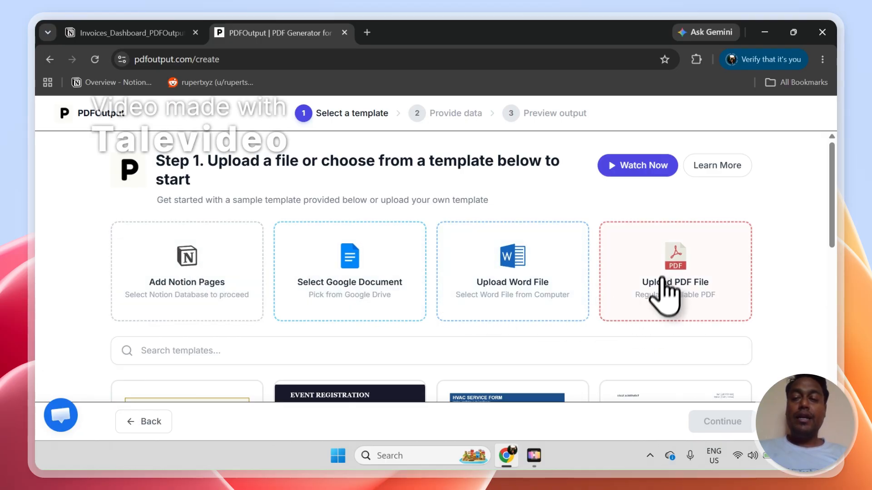
Review the sample templates in PDFOutput and examine the layout of the full INV-001 invoice page in Notion
drag(829, 205, 833, 336)
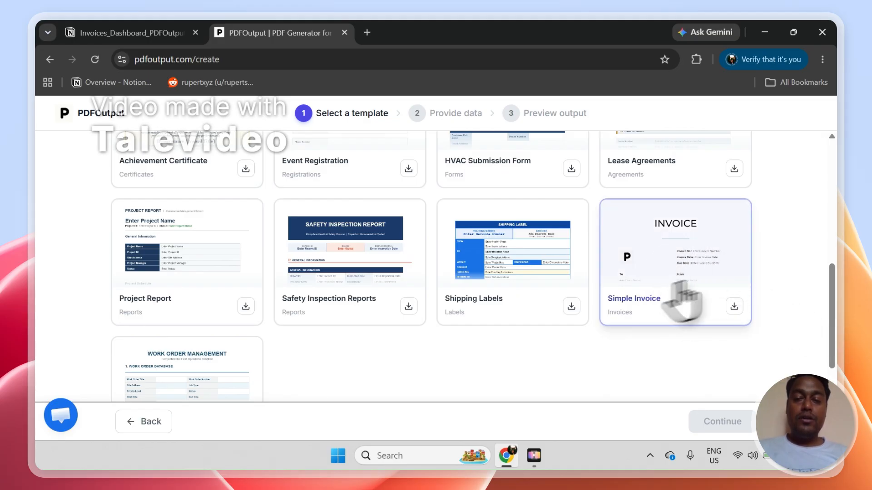
drag(837, 272, 834, 140)
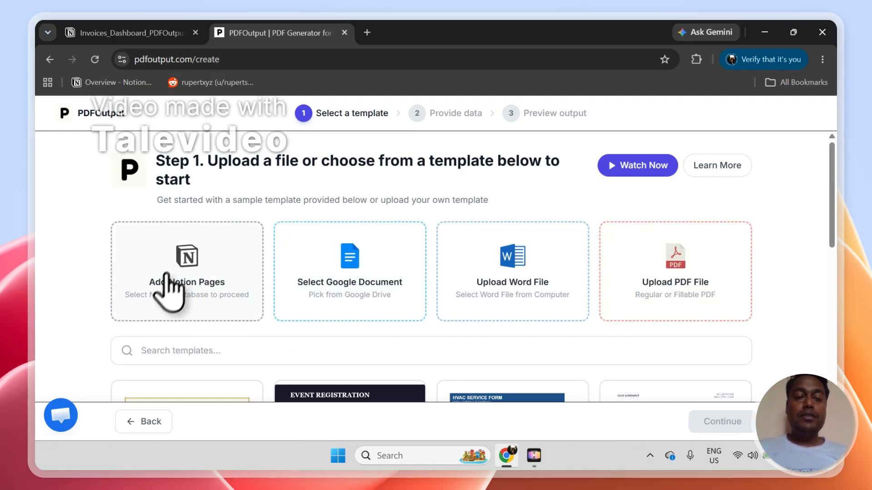
click(129, 33)
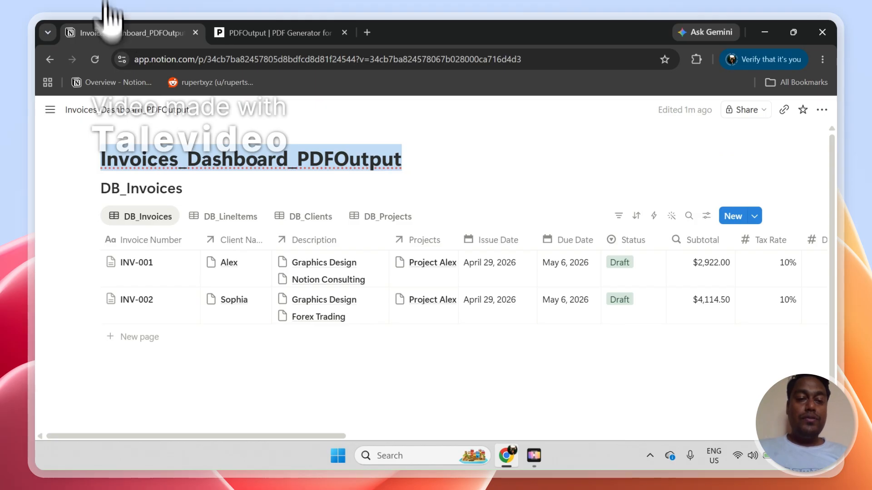
click(177, 262)
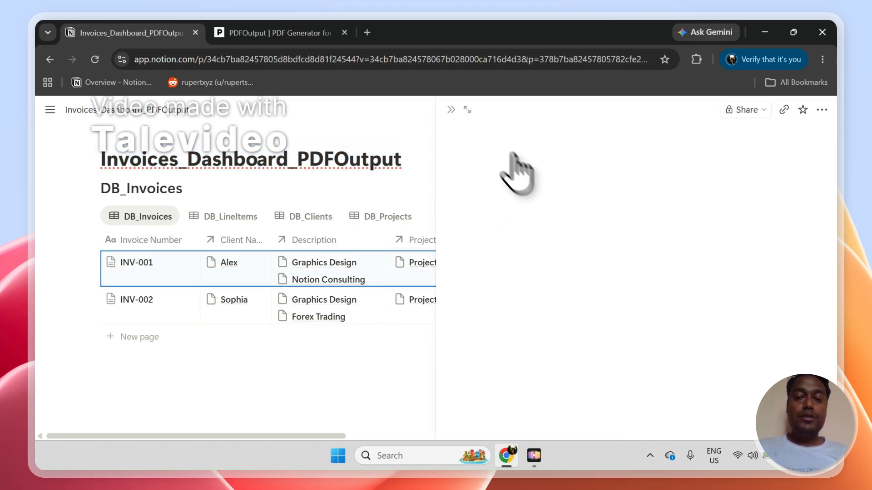
click(467, 110)
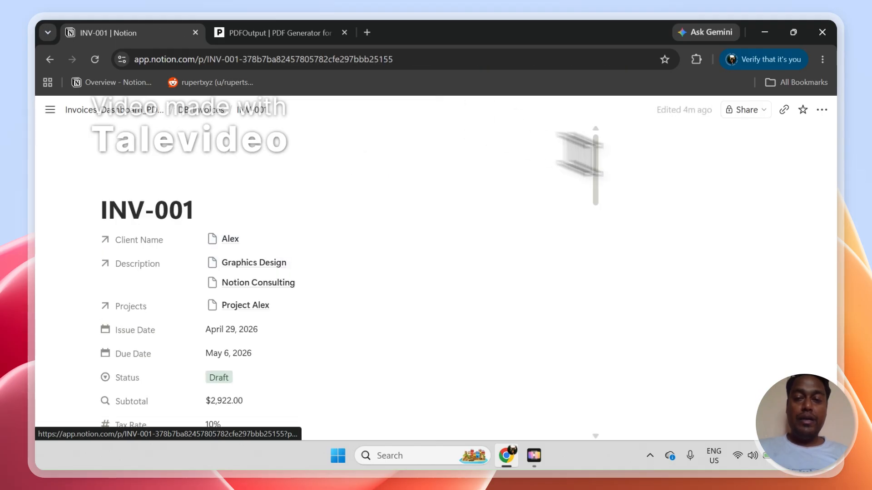
drag(831, 200, 837, 321)
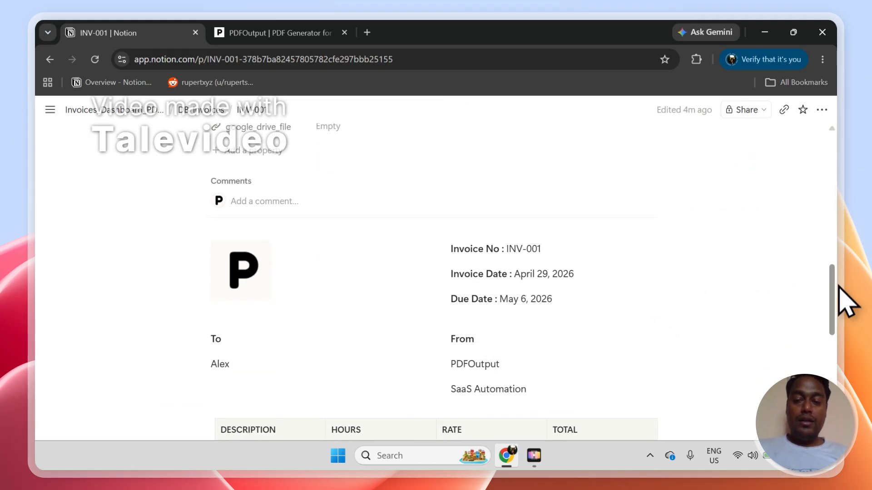
mouse_move(839, 288)
mouse_down()
mouse_move(839, 331)
mouse_move(838, 295)
mouse_up()
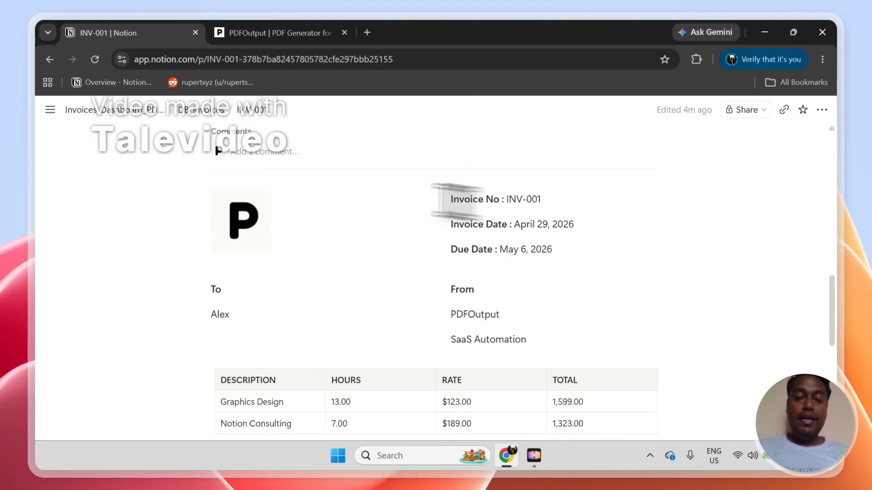
click(279, 33)
click(170, 25)
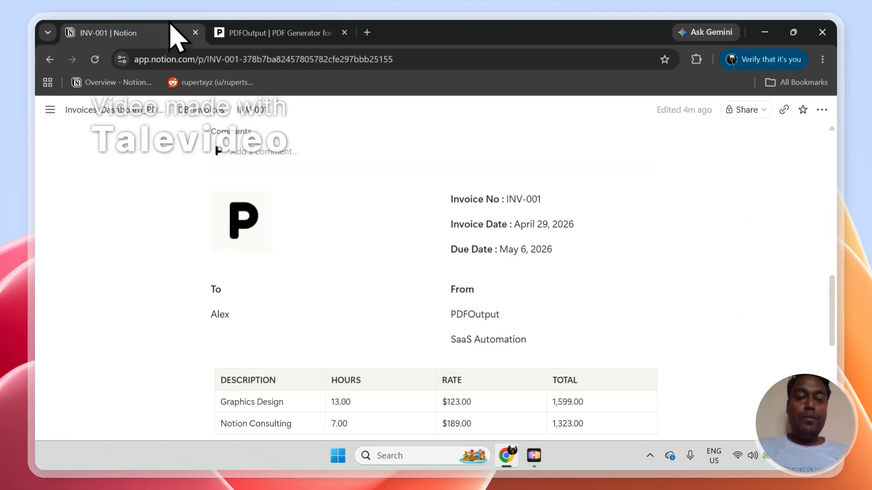
click(195, 111)
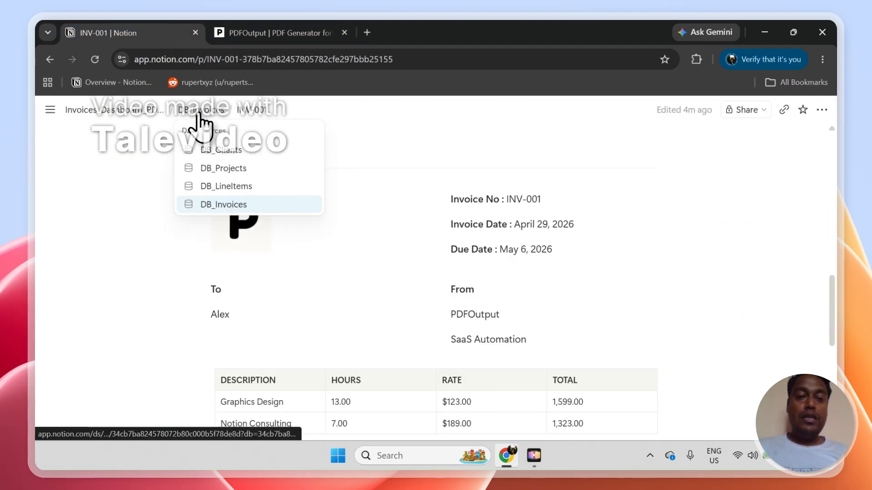
Choose the Simple Invoice template in PDFOutput and continue to the data step
click(253, 32)
drag(831, 247, 845, 351)
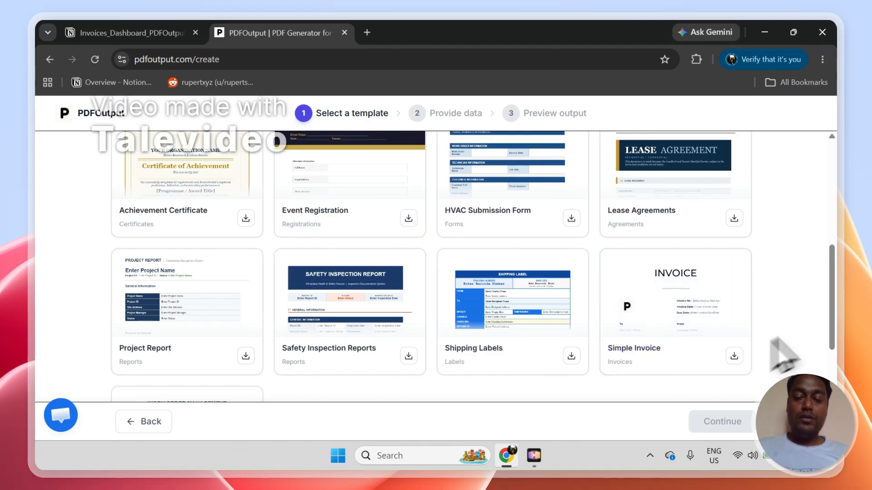
click(704, 287)
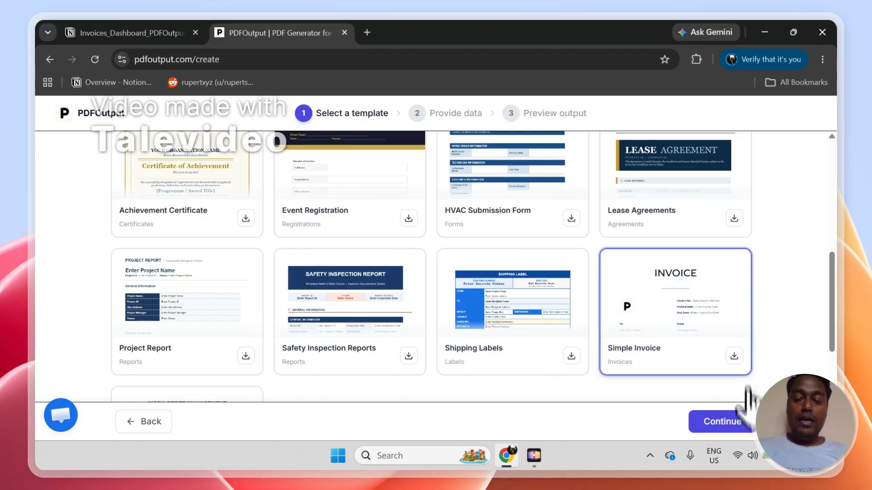
click(722, 421)
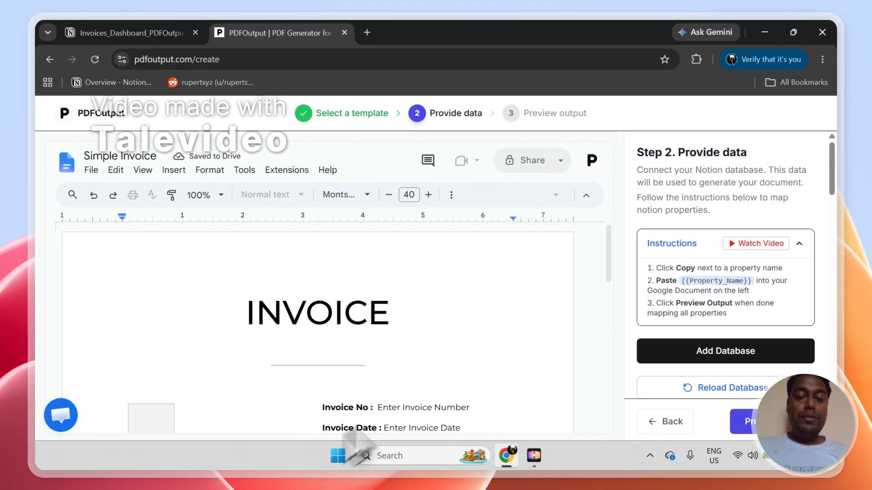
Reload the list of Notion databases, search it for Inv and select DB_Invoices as the data source
drag(609, 265, 615, 300)
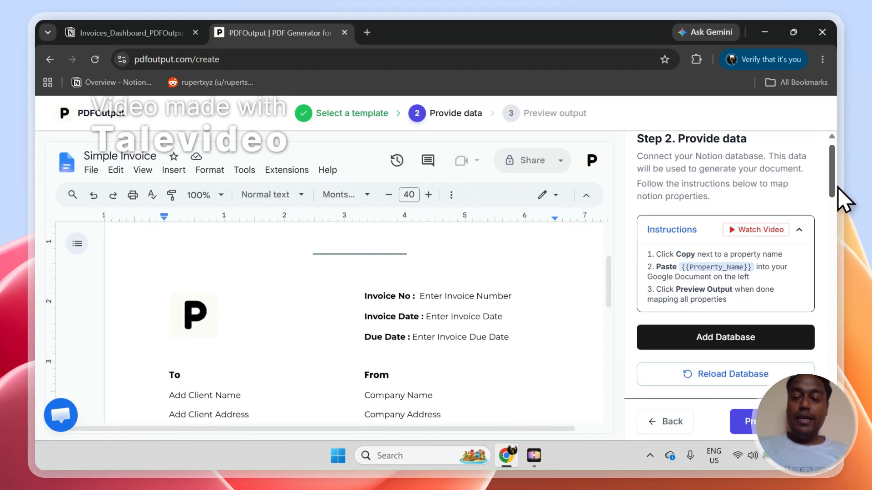
drag(840, 193, 824, 243)
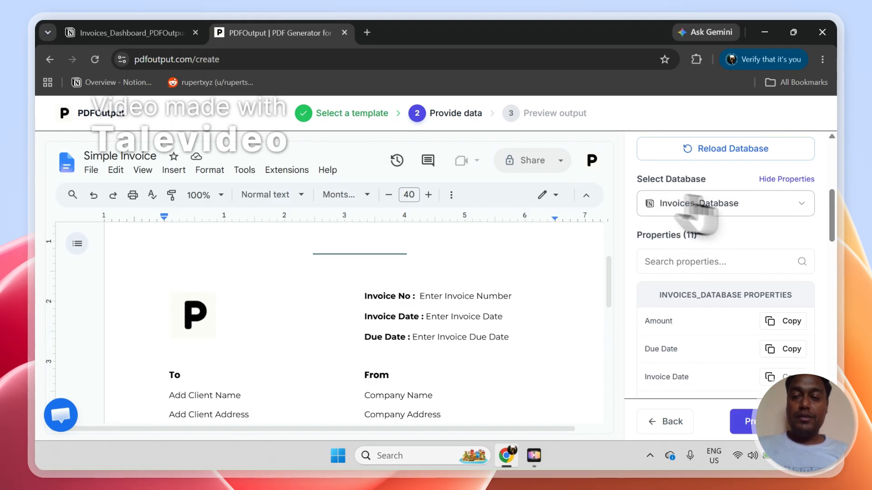
click(786, 208)
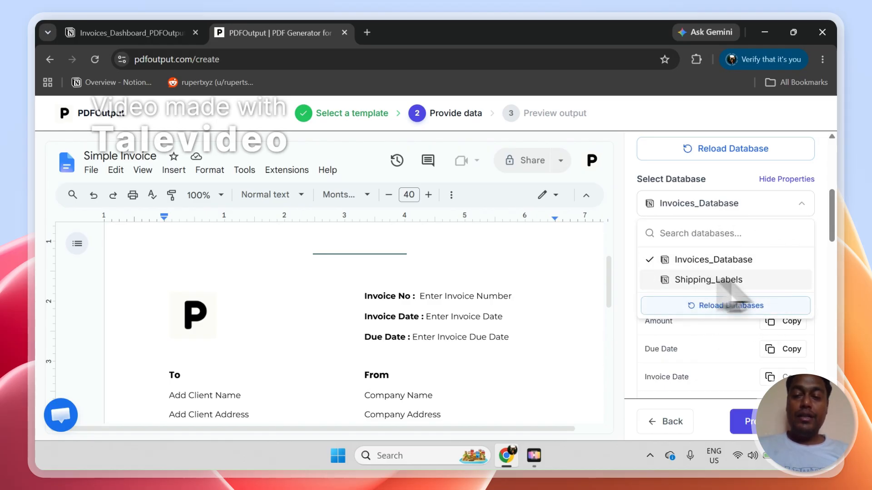
click(761, 307)
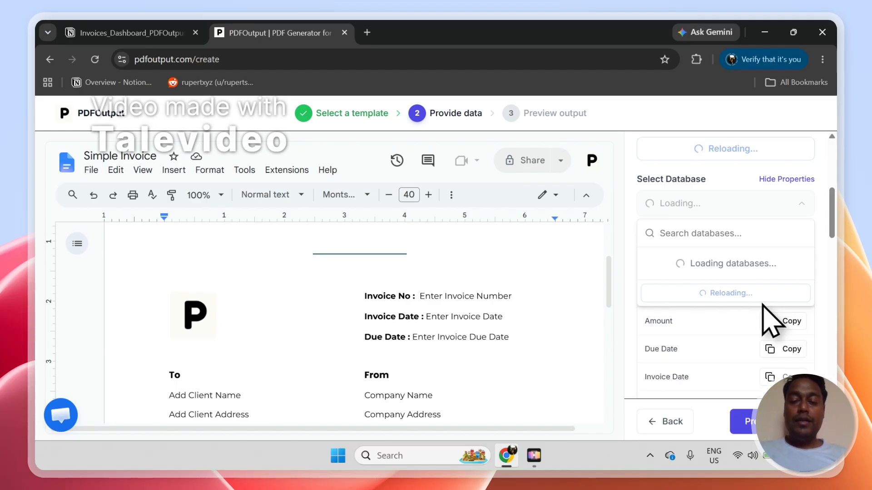
click(171, 30)
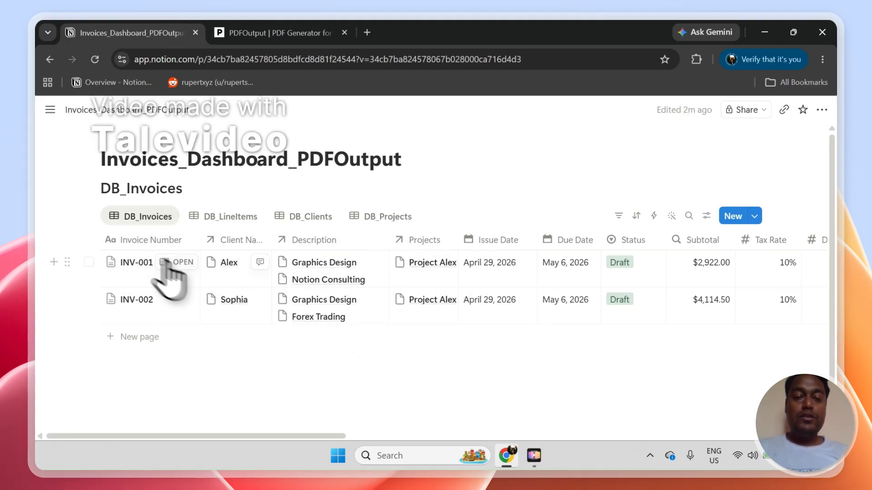
click(298, 26)
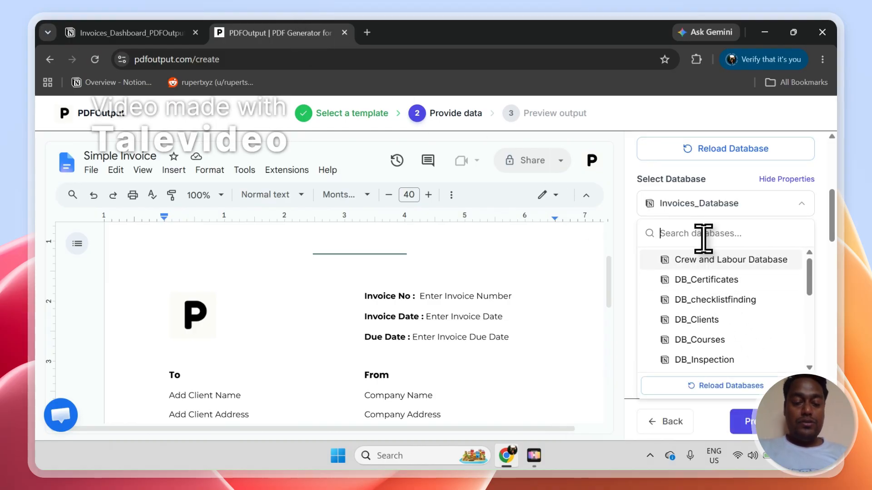
text(Inv)
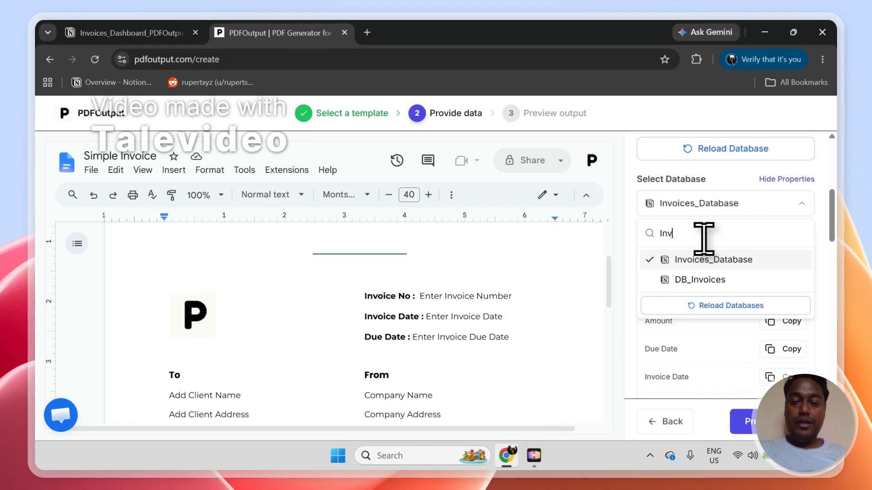
click(707, 283)
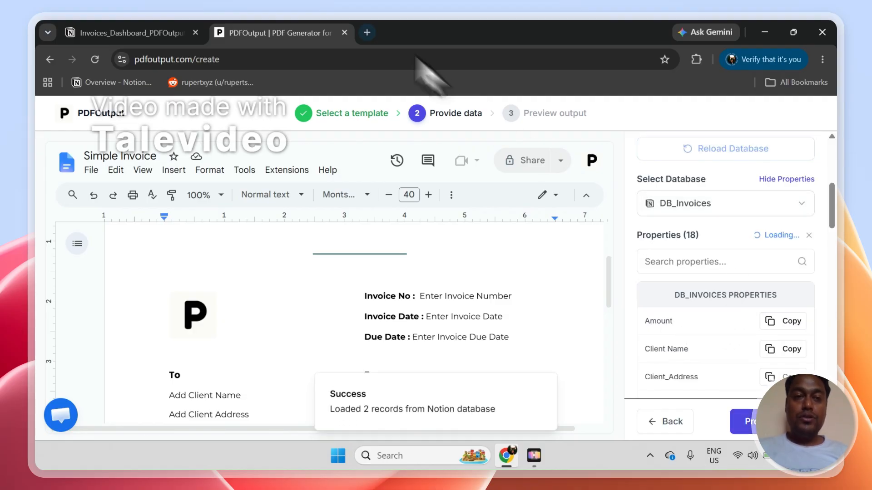
Check the related databases on the Notion dashboard, return to PDFOutput and dismiss the property loading notice
click(167, 32)
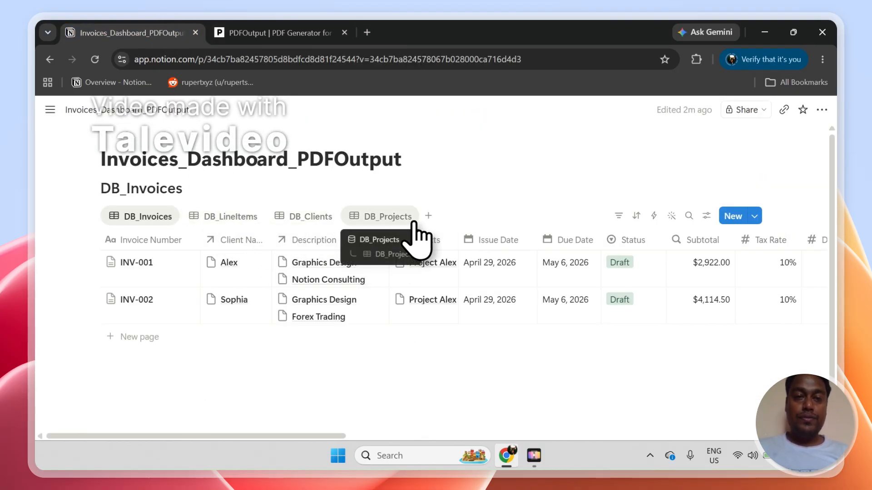
click(286, 33)
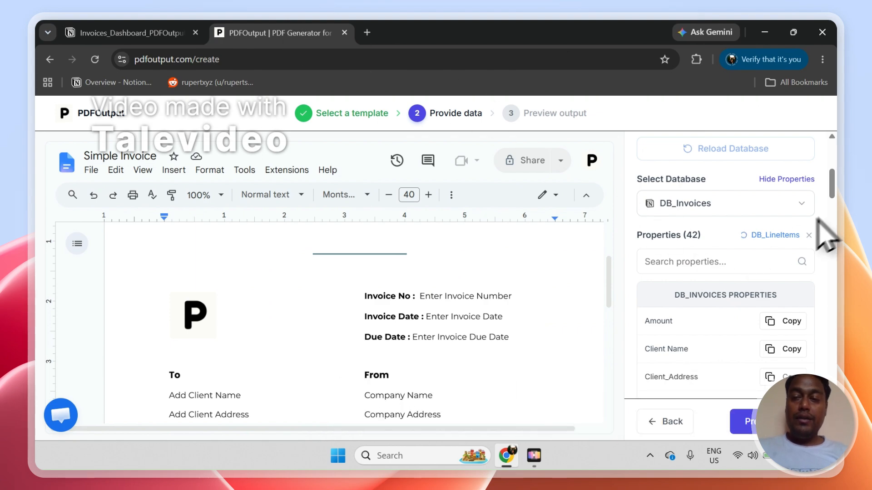
drag(835, 191, 810, 178)
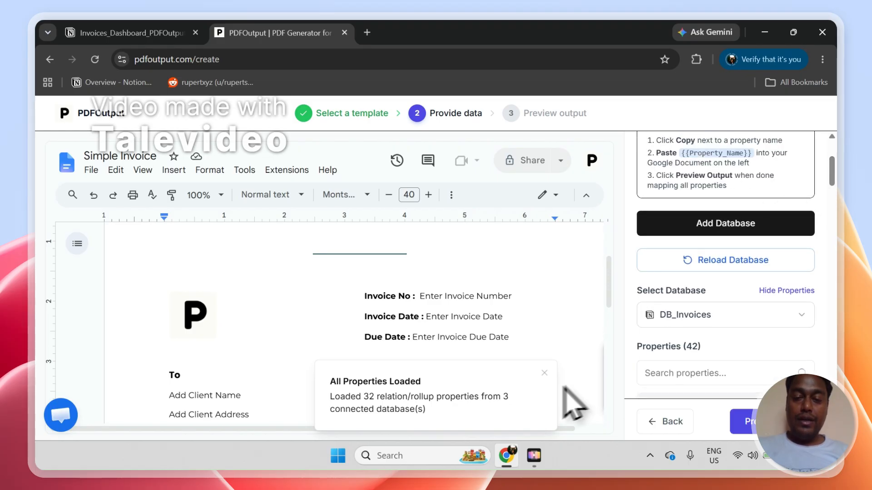
click(545, 373)
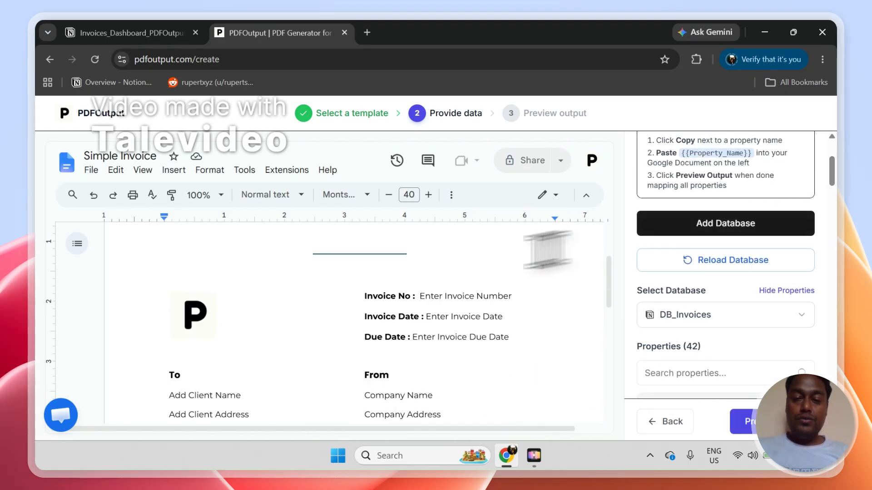
Replace the Invoice No placeholder in the template with the {{Invoice Number}} property copied from the DB_Invoices properties
drag(420, 298, 463, 295)
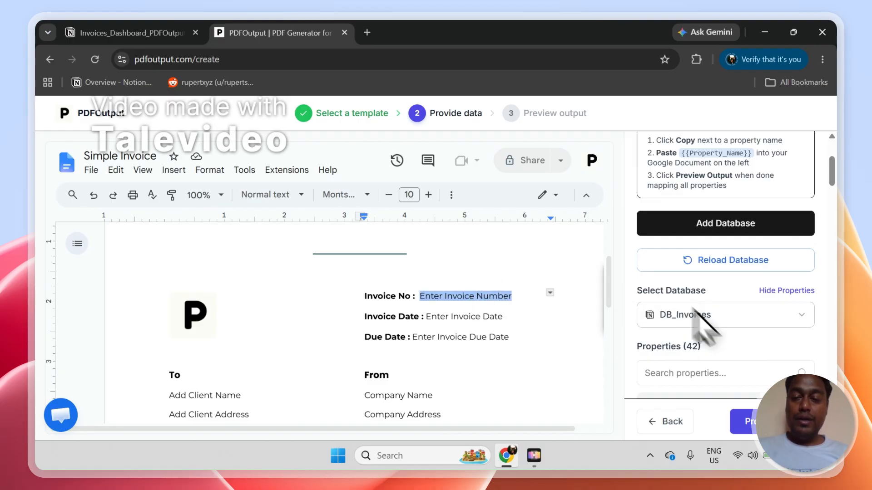
click(719, 371)
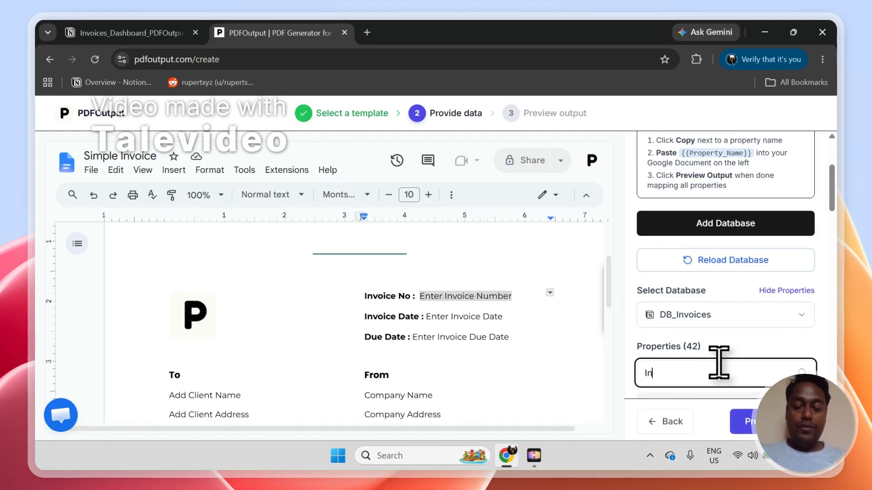
scroll(835, 217, down, 4)
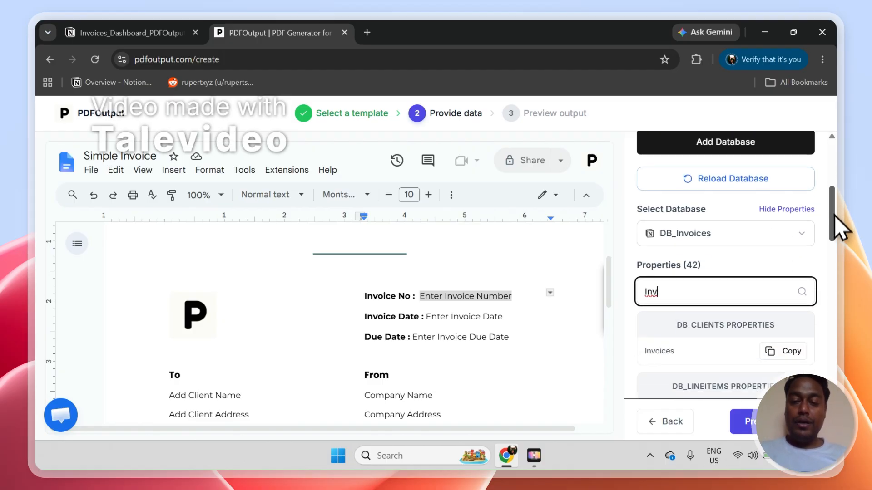
scroll(837, 254, down, 3)
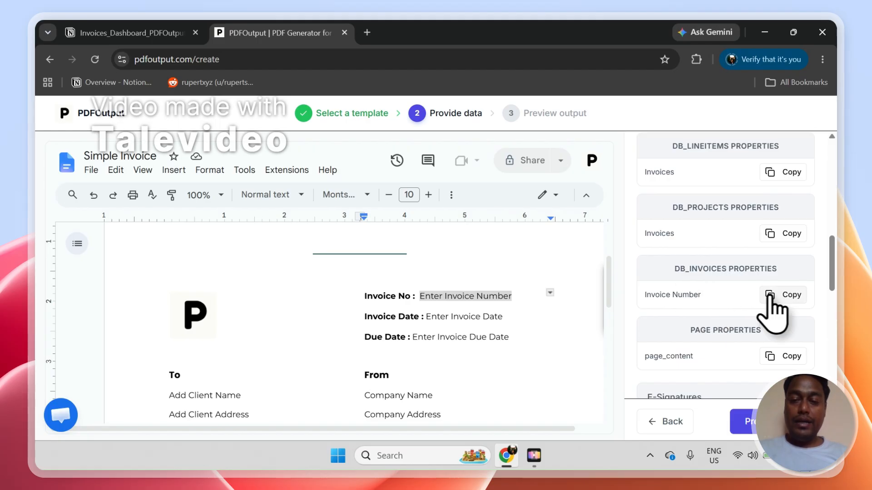
click(514, 300)
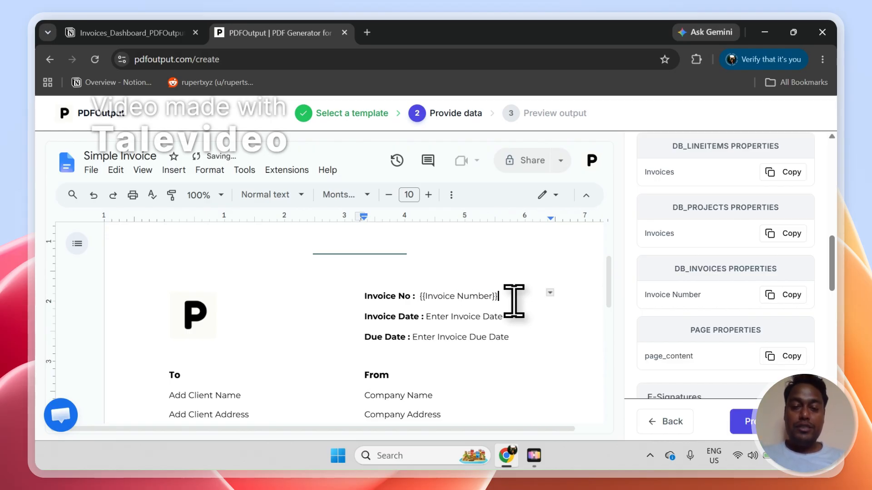
Find the property matching Issue and replace the Invoice Date placeholder with {{Issue Date}}
drag(834, 290, 831, 201)
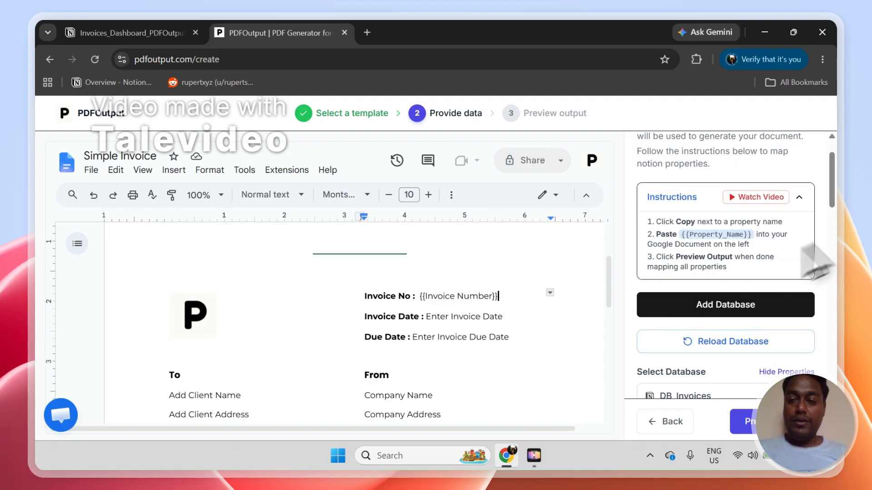
drag(838, 205, 838, 239)
click(745, 326)
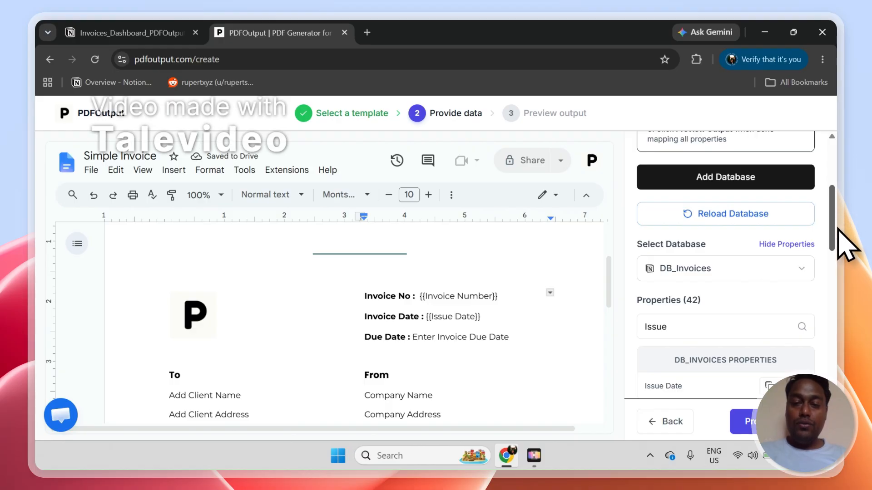
Search the properties for Due and replace the invoice due date placeholder with {{Due Date}}
scroll(836, 236, down, 3)
click(750, 213)
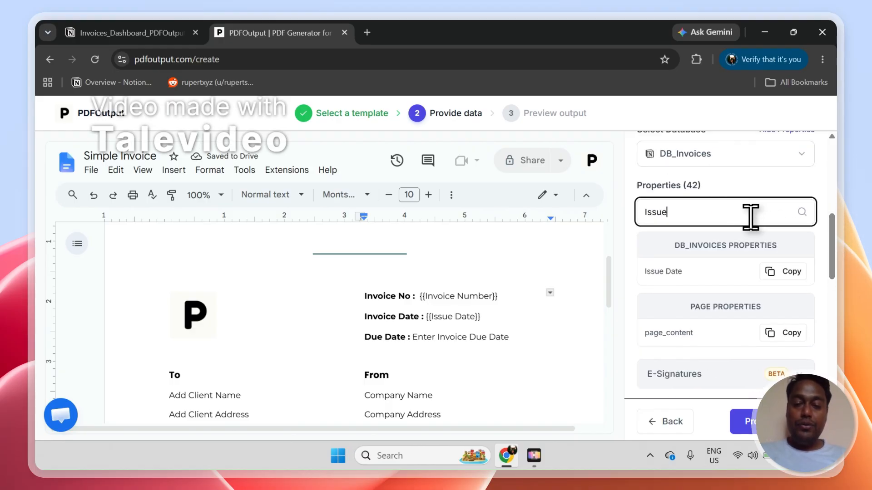
text(Due)
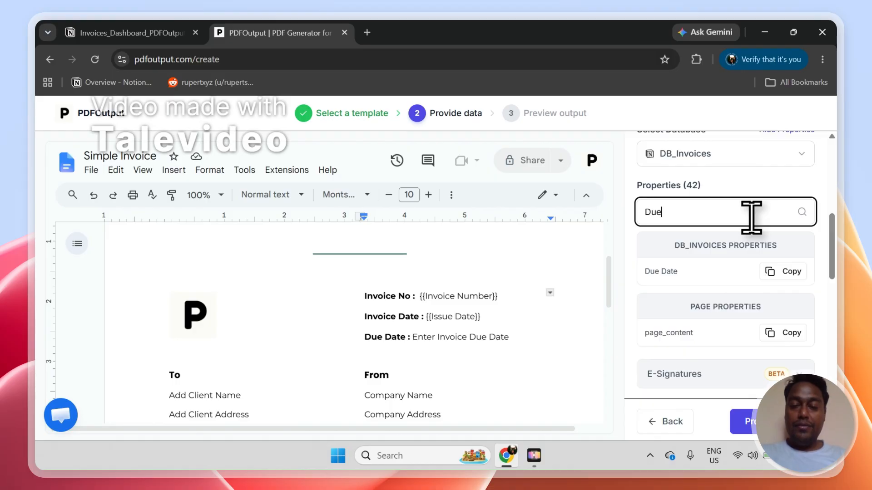
click(801, 272)
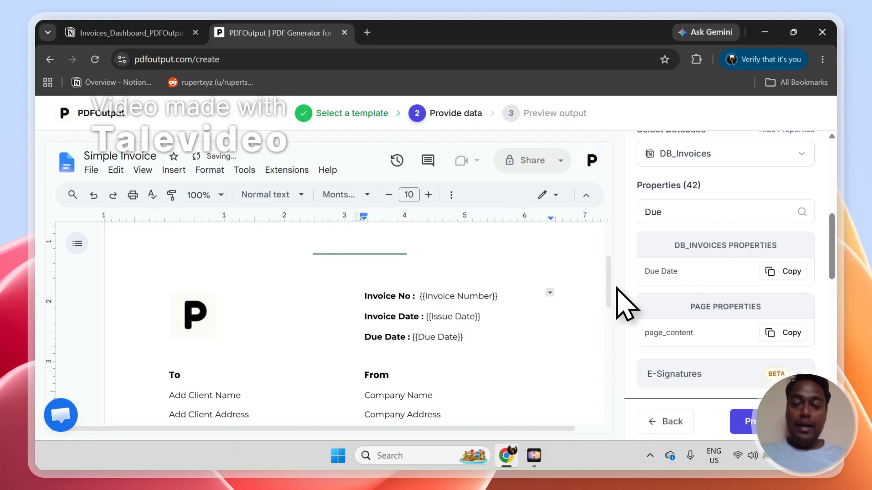
drag(612, 287, 613, 328)
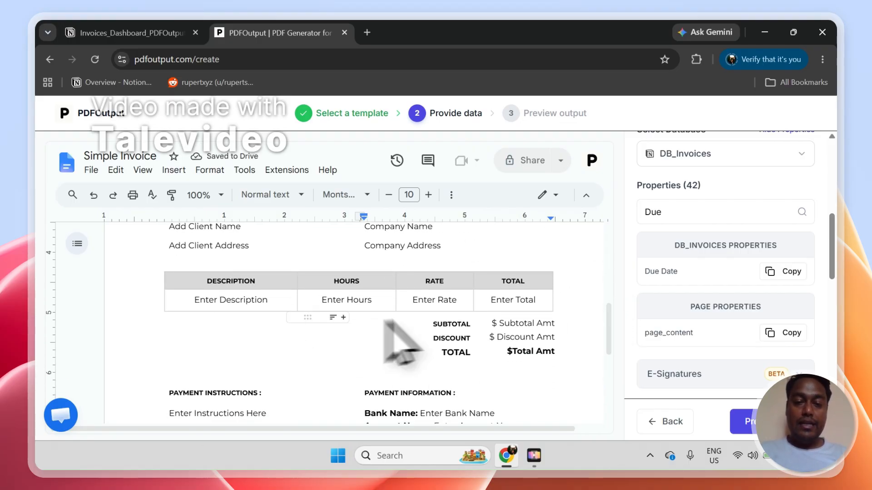
Search the properties for Des, then check the DB_LineItems table on the Notion dashboard and return to PDFOutput
click(695, 212)
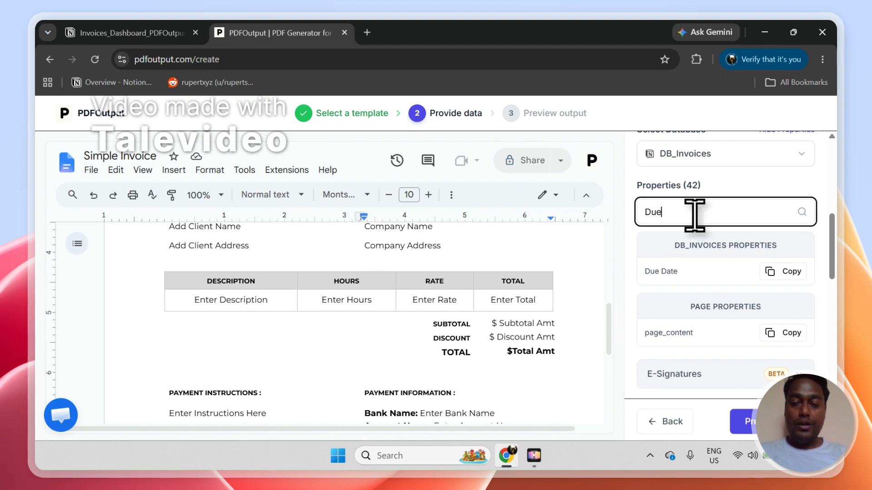
text(Des)
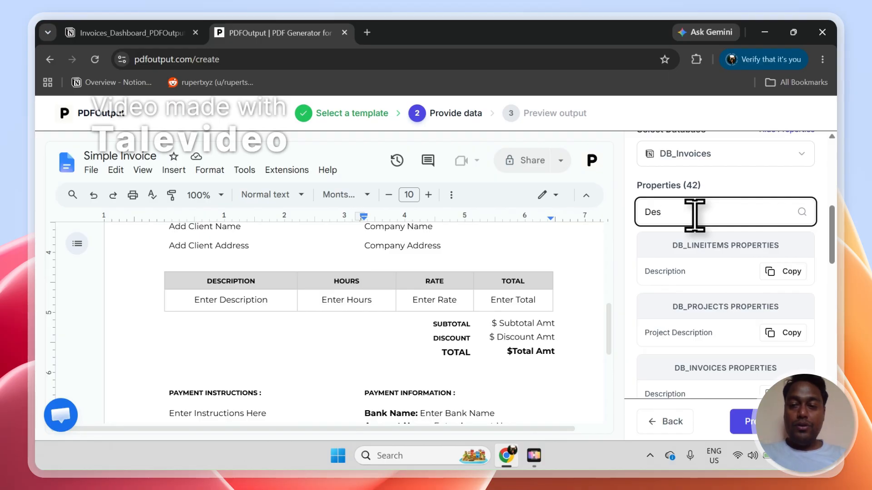
drag(675, 246, 770, 245)
click(94, 33)
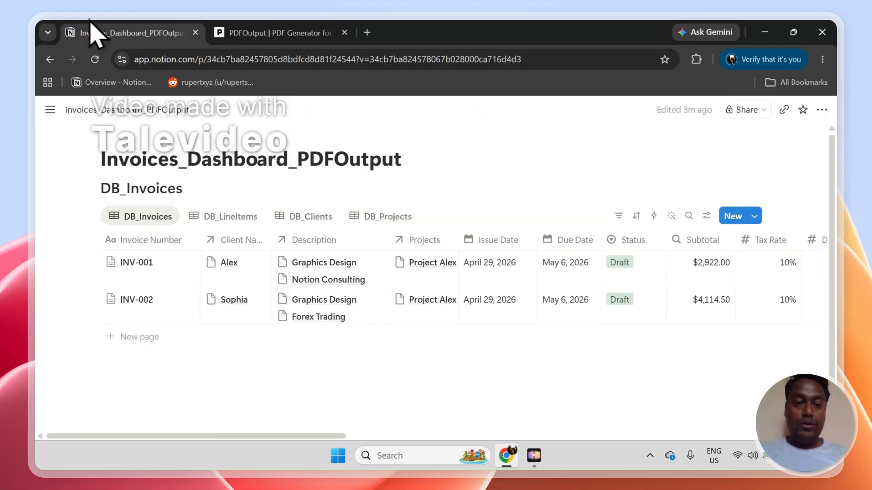
click(210, 218)
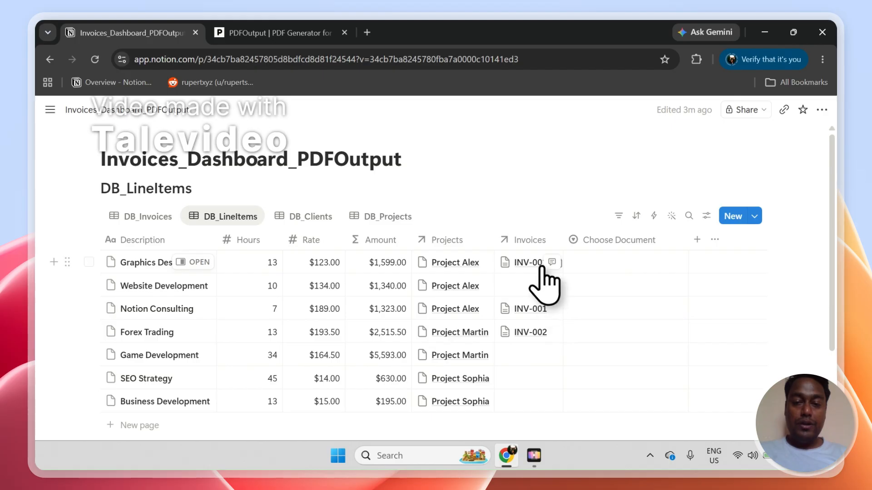
click(272, 33)
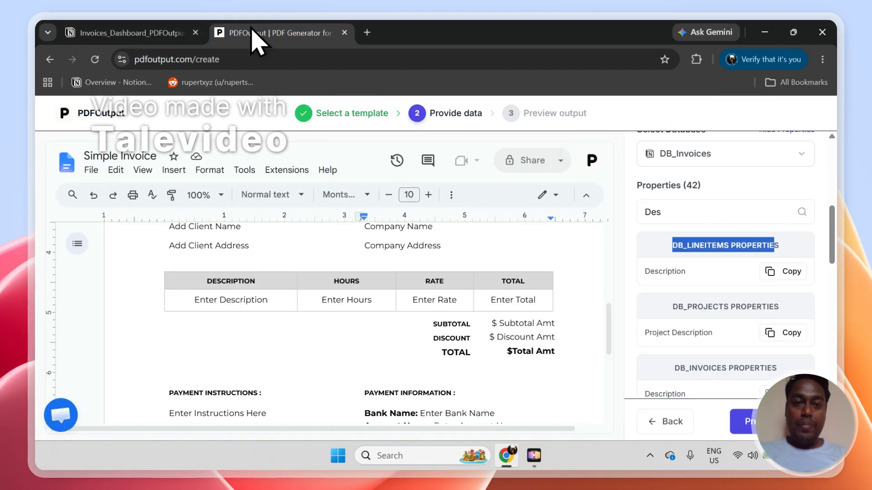
Replace the Enter Description placeholder in the template's table with the {{DB_LineItems::Description}} property
click(782, 273)
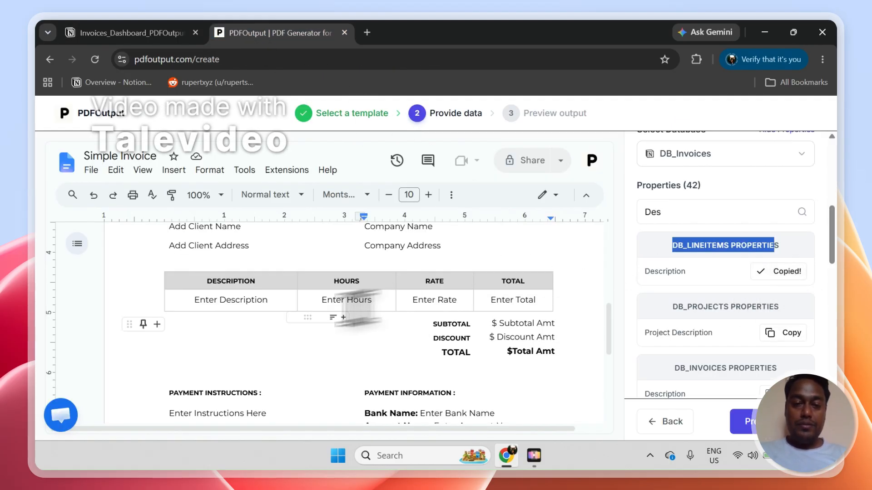
click(271, 300)
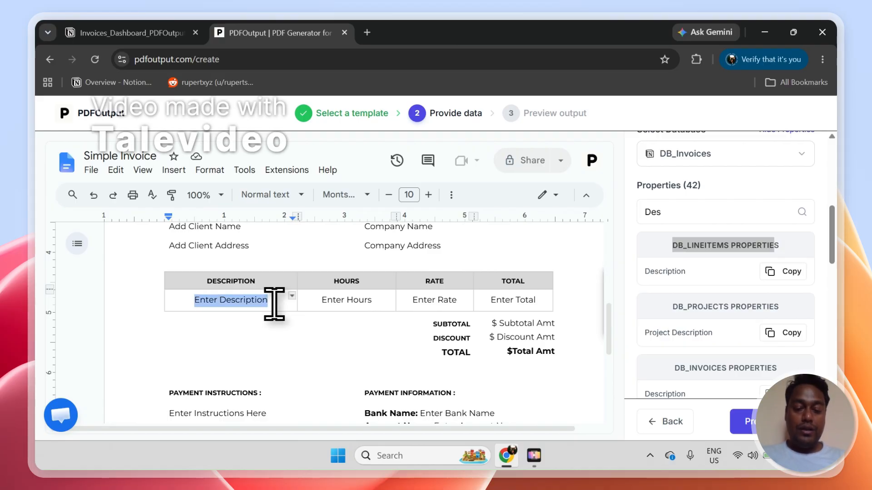
Search the properties for hour and replace the Enter Hours placeholder with {{DB_LineItems::Hours}}
click(697, 221)
text(hiur)
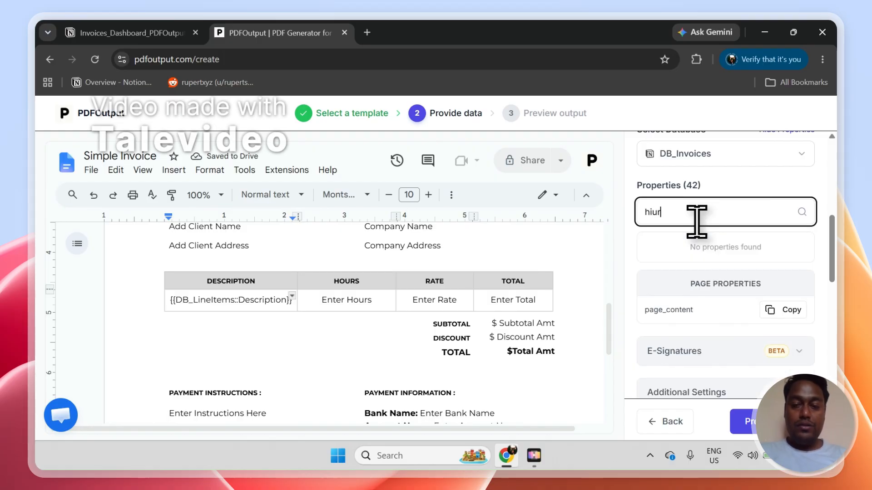
key(BackSpace)
key(BackSpace)
key(BackSpace)
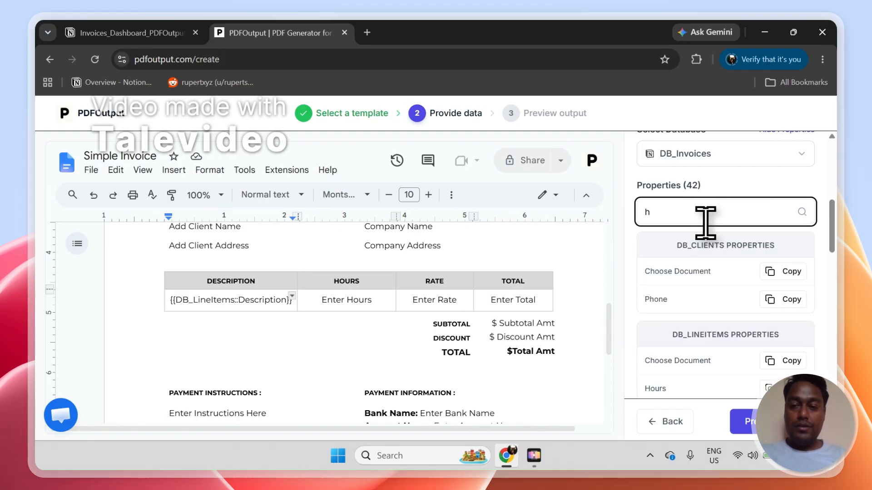
text(our)
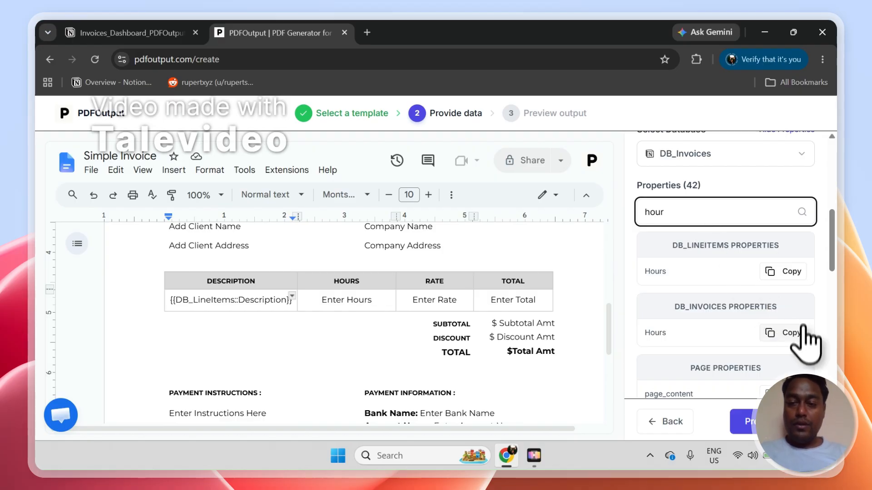
click(781, 269)
click(781, 271)
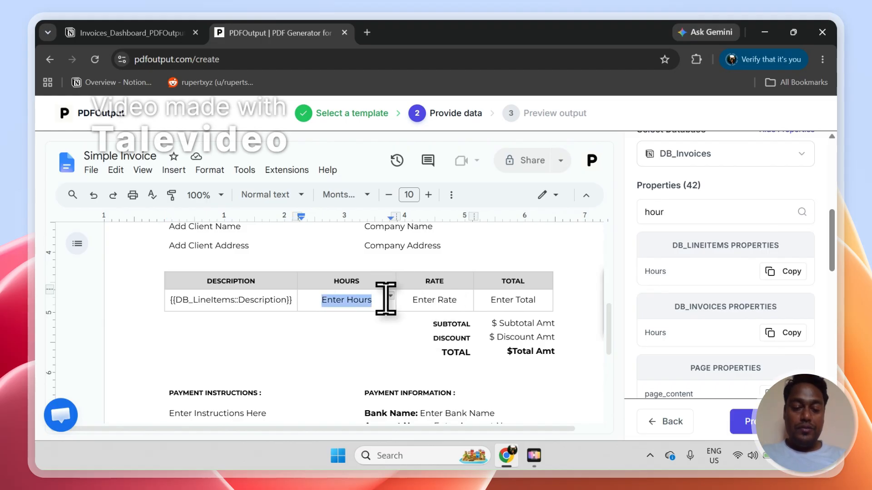
key(ctrl+v)
Search the properties for rate and replace the Enter Rate placeholder with {{DB_LineItems::Rate}}
click(689, 212)
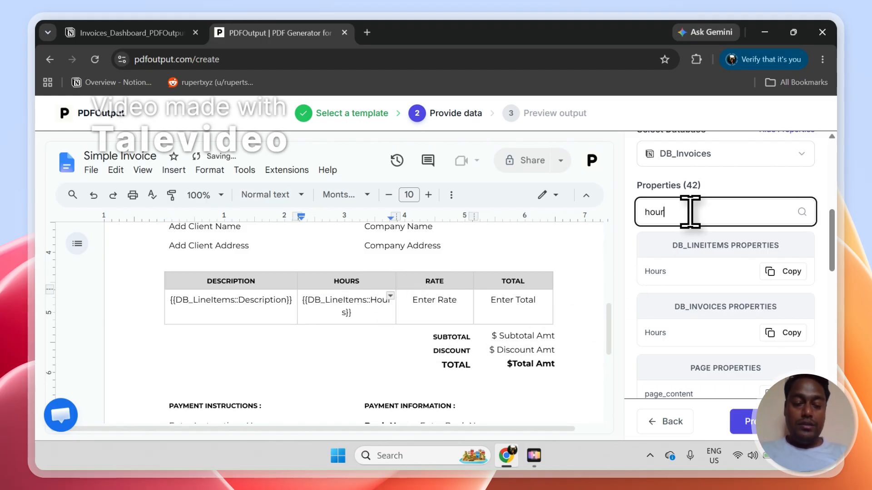
text(rate)
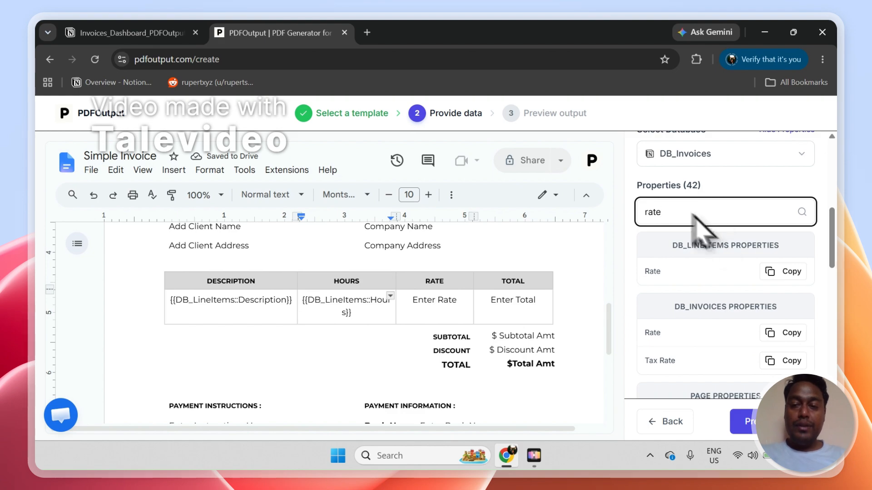
click(782, 271)
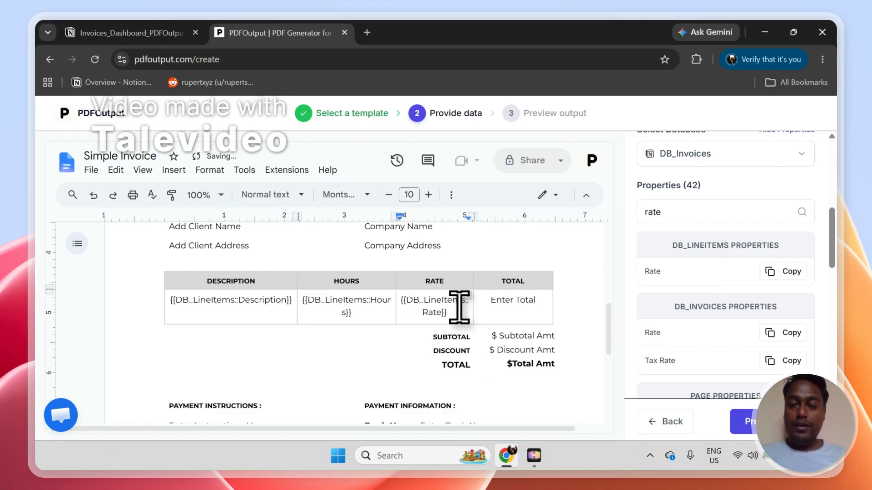
Search the properties for total, then check the line item amount column's name in Notion and return to PDFOutput
click(688, 220)
key(BackSpace)
key(BackSpace)
key(BackSpace)
key(BackSpace)
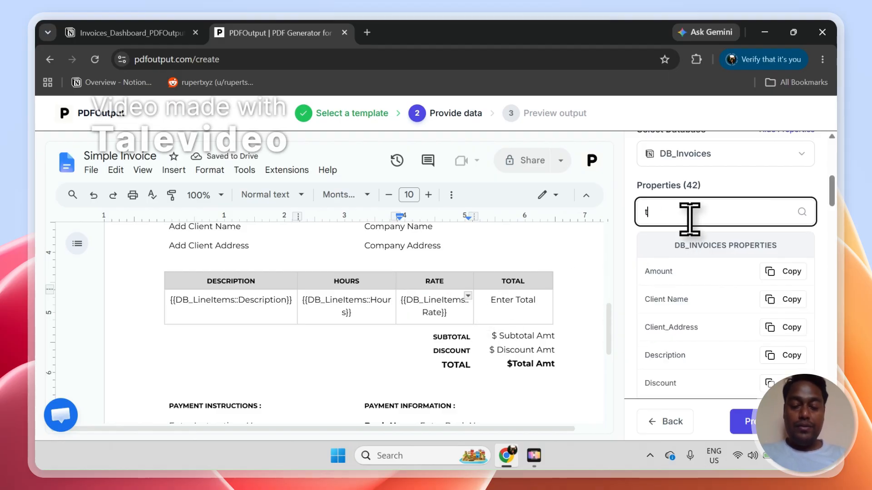
text(total)
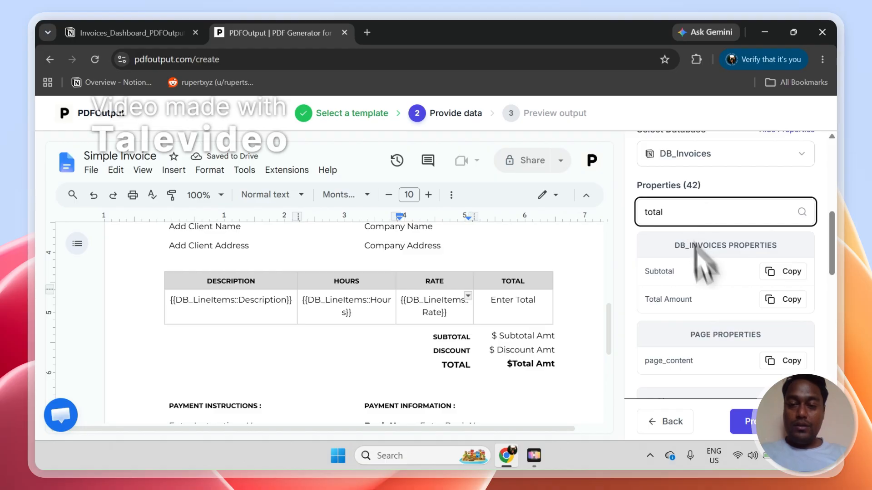
scroll(839, 288, down, 4)
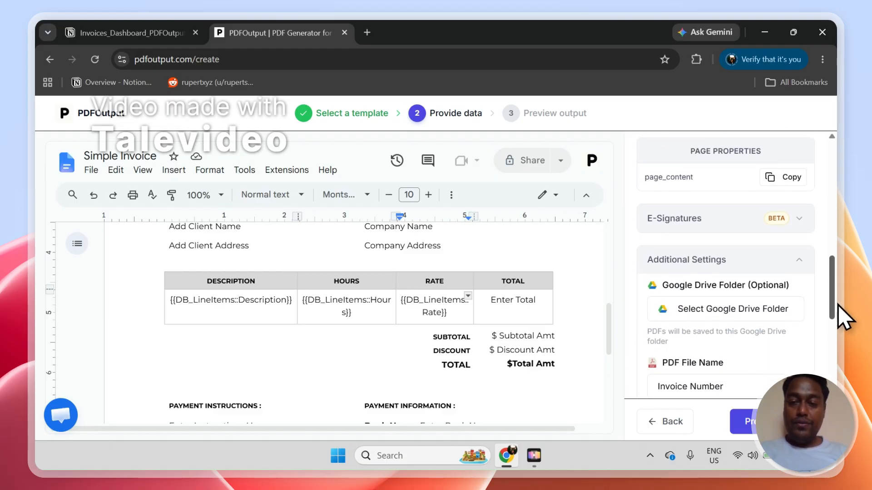
scroll(838, 305, up, 4)
click(175, 29)
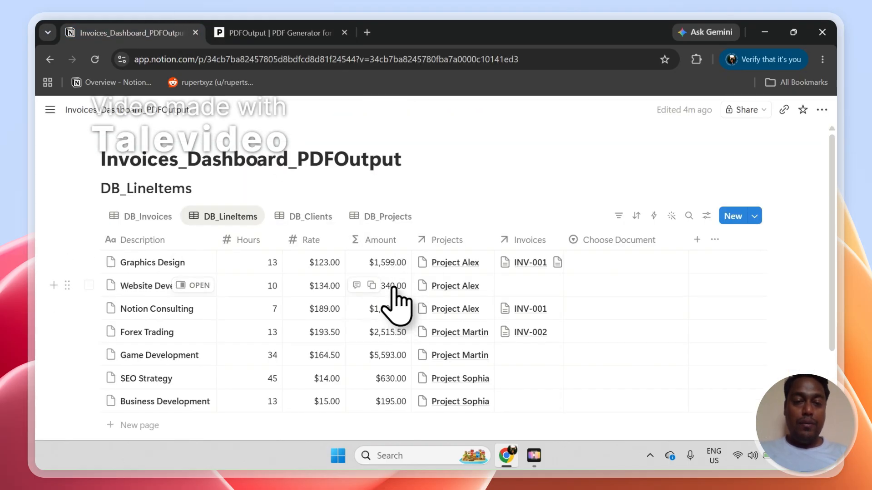
click(280, 25)
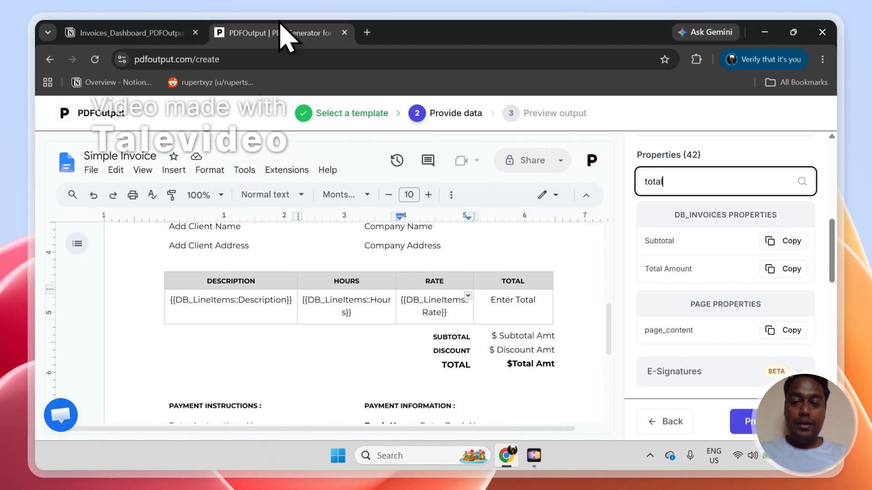
Search the properties for amou and replace the Enter Total placeholder in the table with {{DB_LineItems::Amount}}
double_click(648, 191)
text(amou)
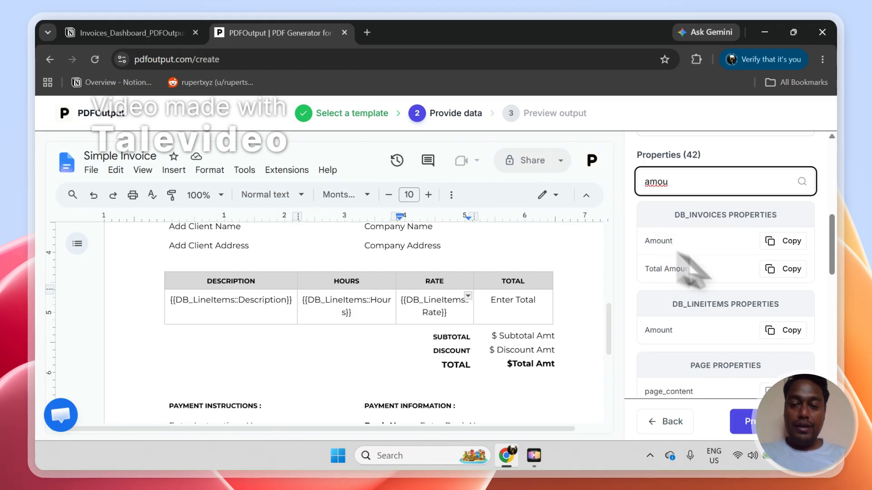
click(547, 303)
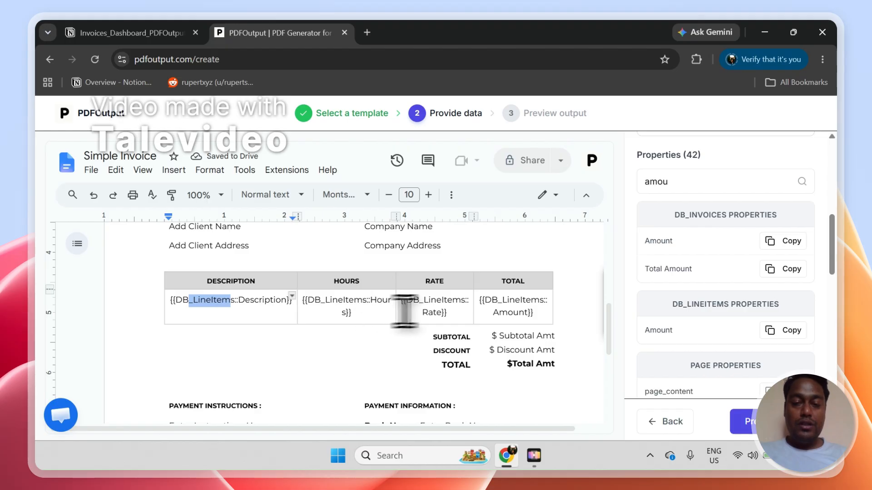
Review the DB_LineItems table and the DB_Invoices columns from Subtotal onward in Notion, and return to PDFOutput
click(127, 33)
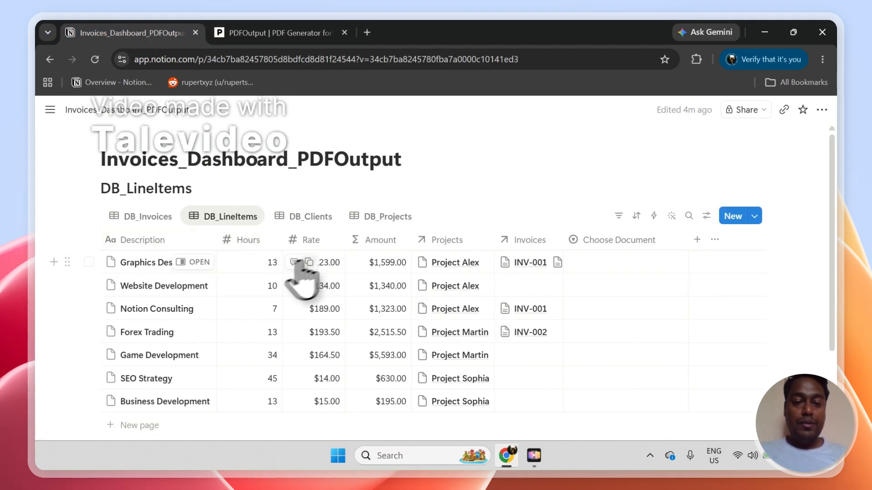
click(157, 217)
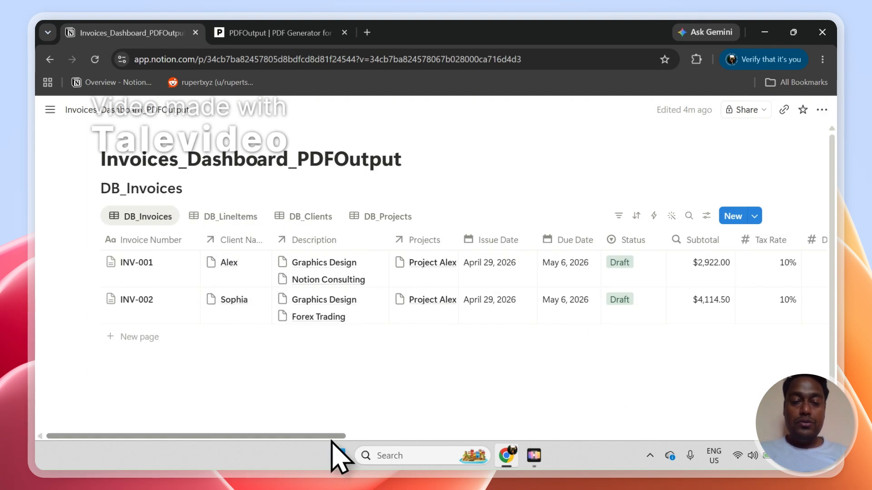
scroll(339, 437, right, 3)
scroll(340, 437, right, 2)
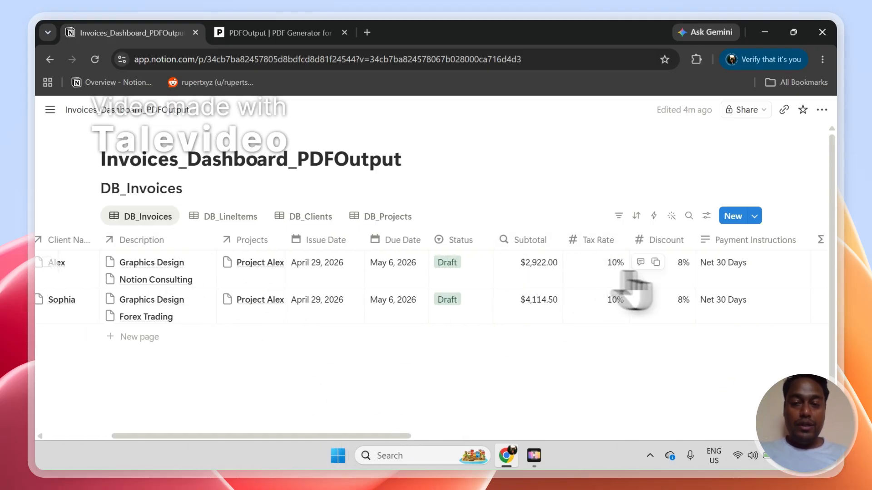
drag(323, 436, 490, 464)
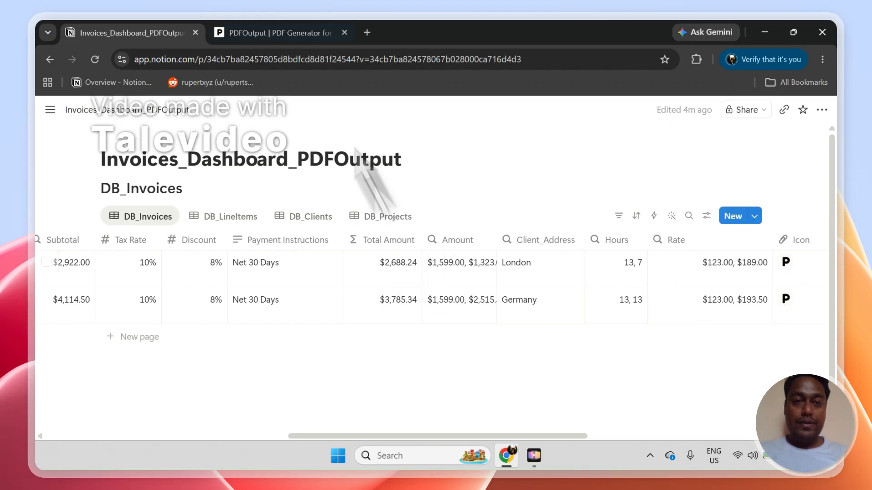
click(273, 32)
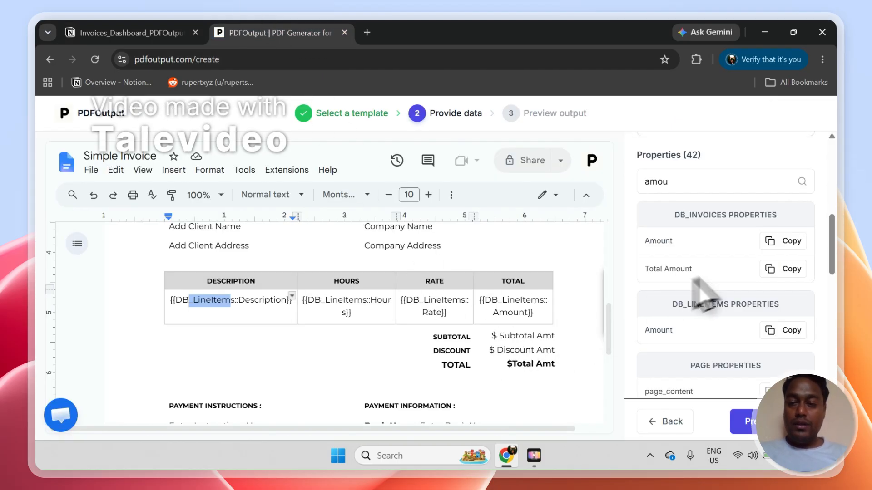
Replace the Subtotal Amt placeholder with {{Subtotal}} and the Discount Amt placeholder with {{Discount}}, keeping the dollar signs
scroll(826, 245, up, 1)
click(680, 214)
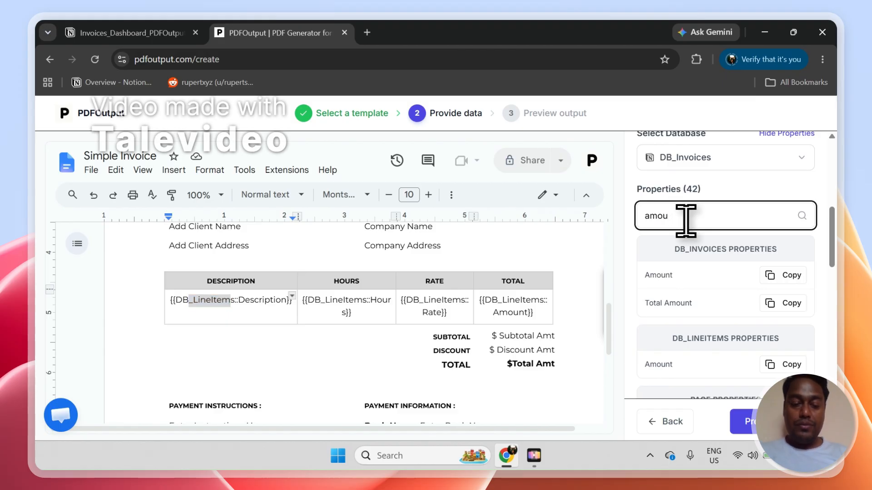
text(subtt)
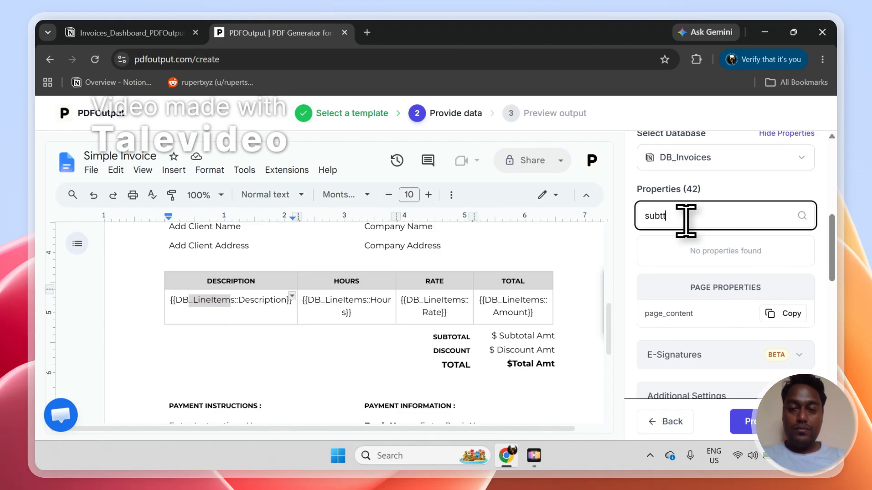
key(BackSpace)
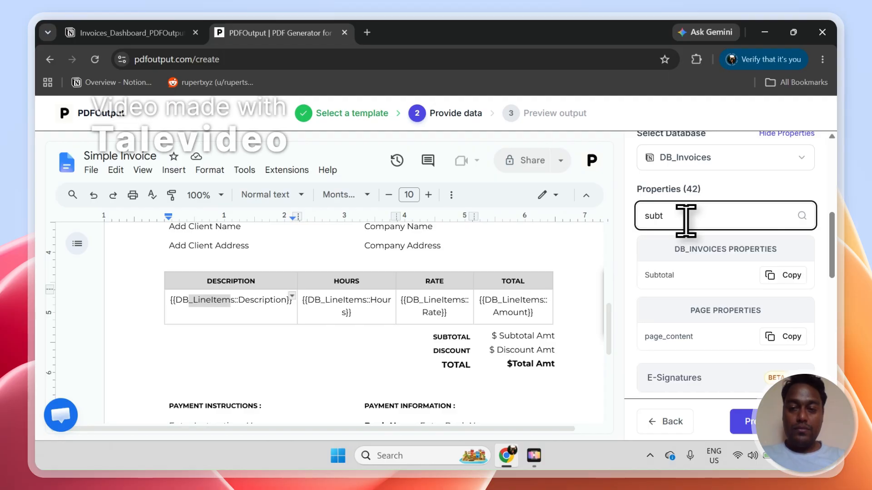
click(794, 284)
click(556, 337)
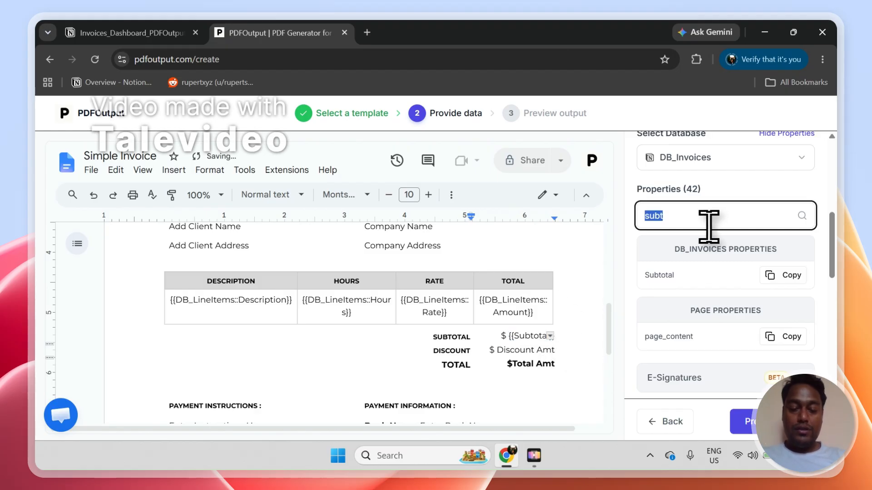
click(785, 276)
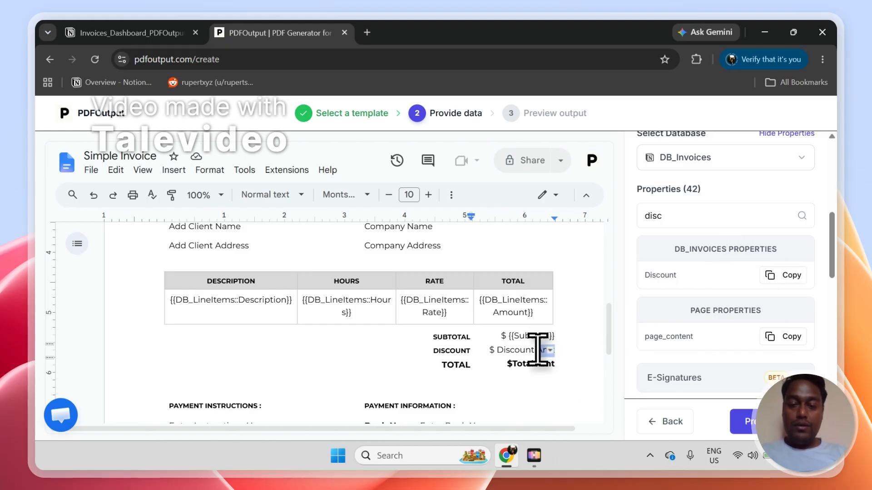
Search the properties for tota and replace the invoice's Total Amt placeholder with {{Total Amount}} after the dollar sign
click(678, 217)
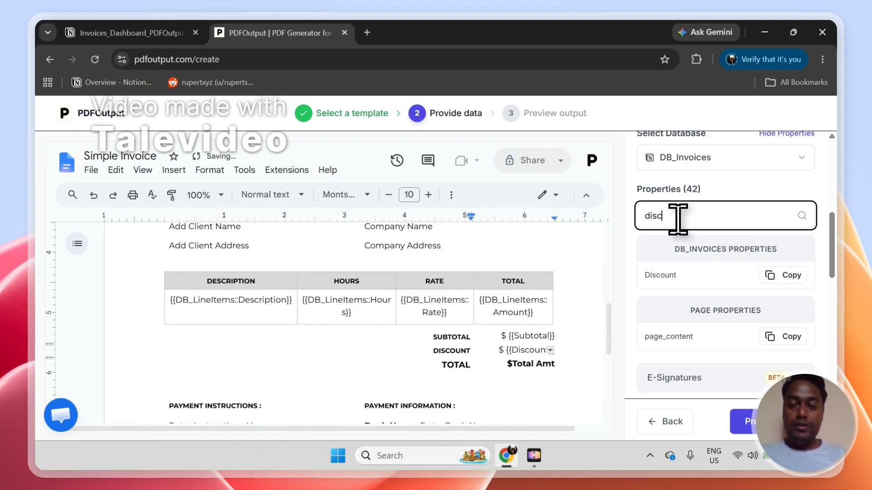
text(tota)
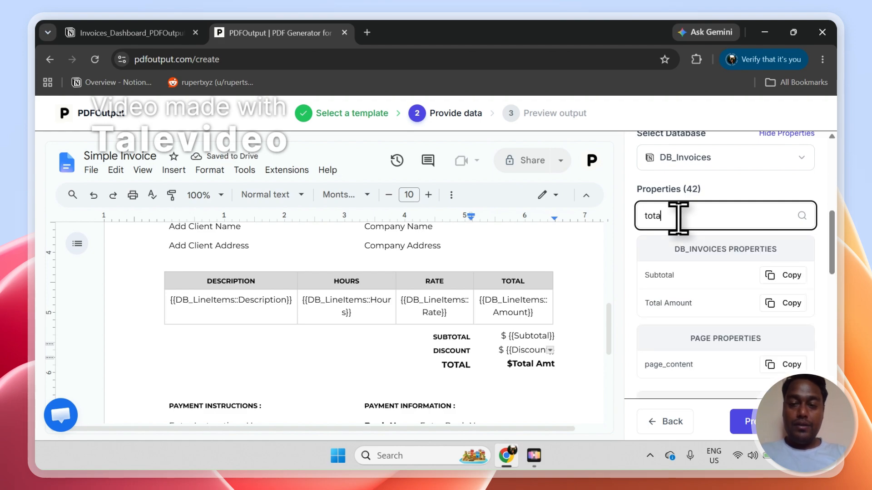
click(788, 304)
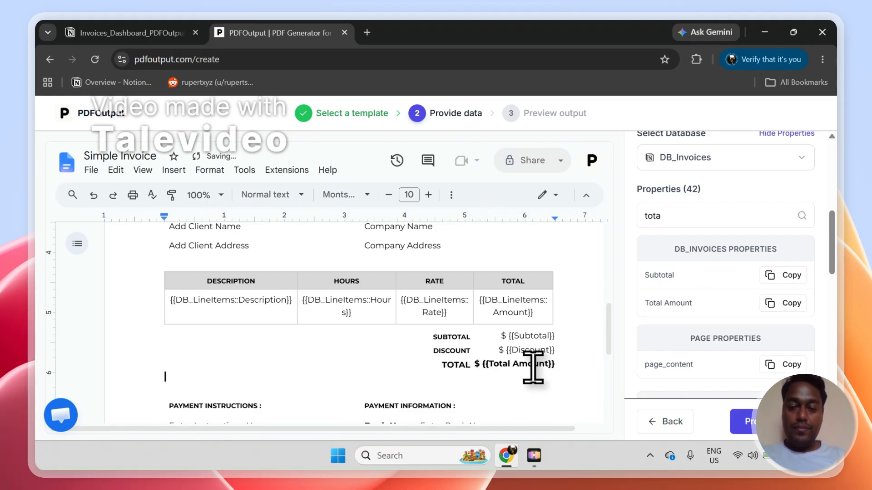
scroll(609, 331, down, 1)
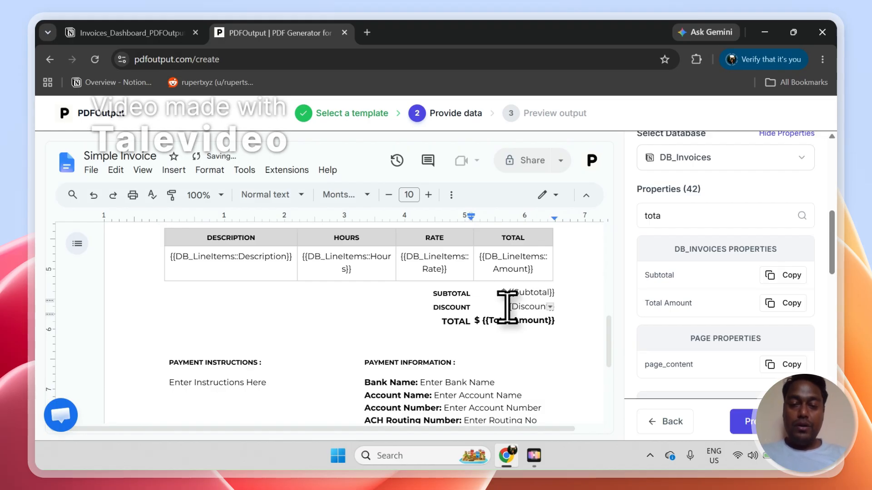
Search the properties for ins and replace the Enter Instructions Here placeholder with {{Payment Instructions}}
scroll(613, 341, down, 2)
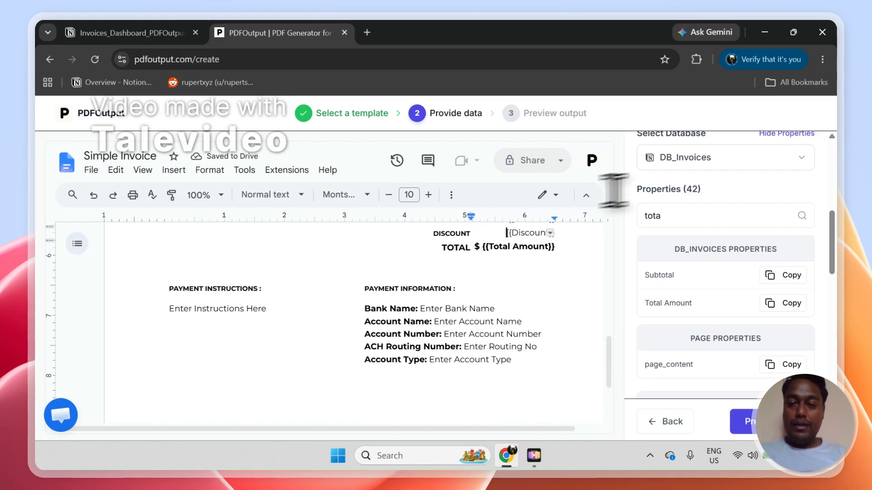
click(654, 207)
text(in)
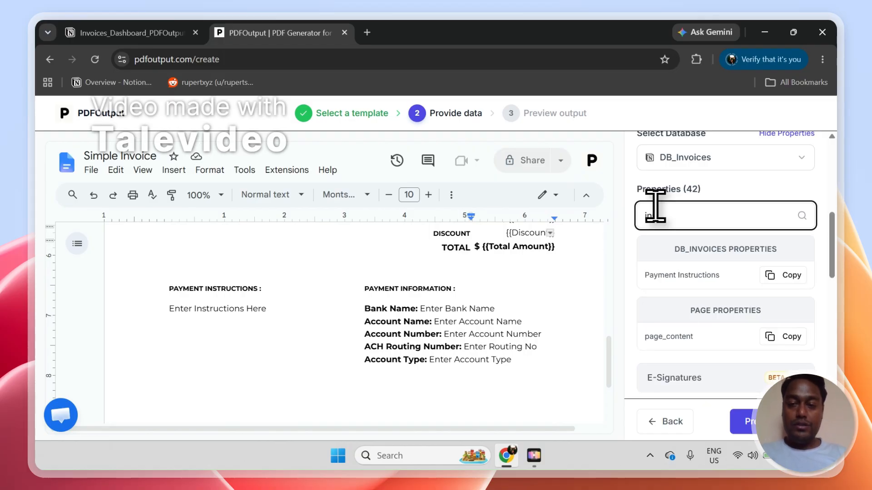
text(s)
click(785, 275)
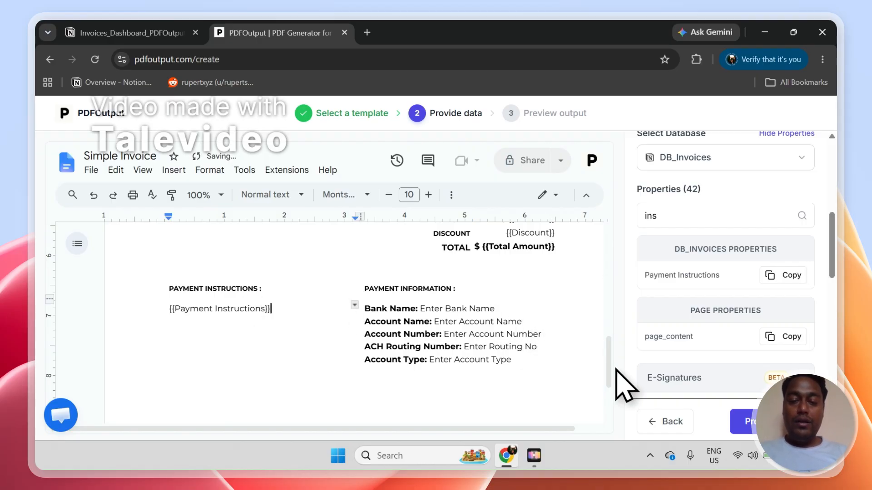
Check the filled-in placeholders in the invoice template and generate a preview document from it
drag(612, 370, 606, 338)
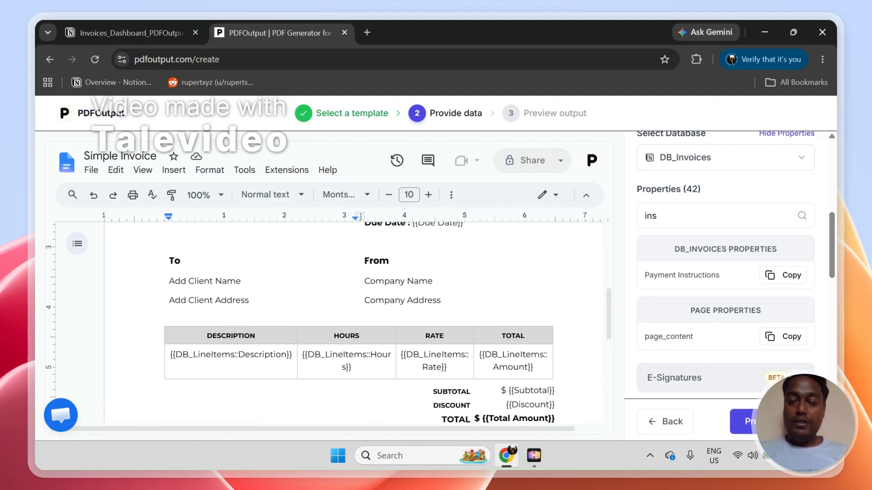
click(771, 423)
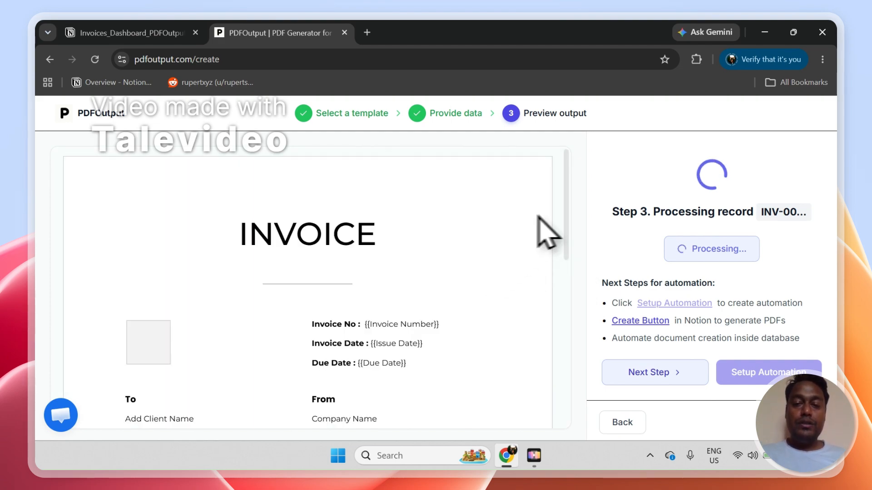
drag(563, 223, 563, 252)
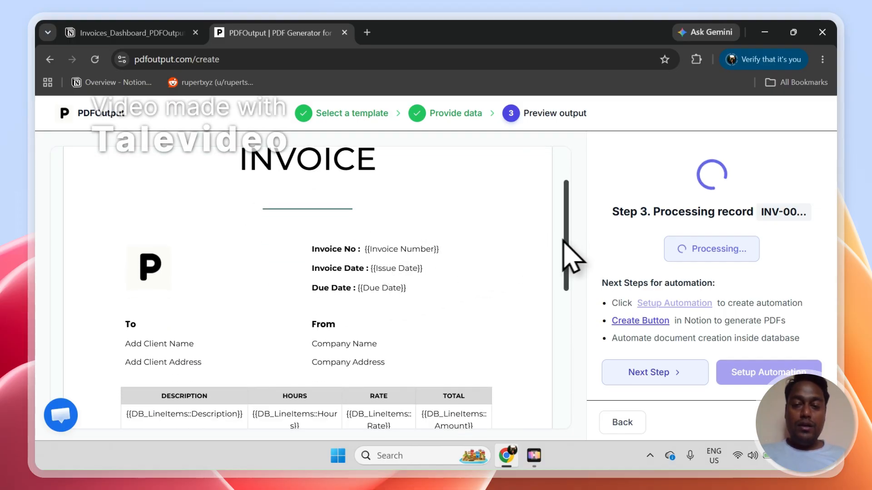
drag(564, 252, 573, 304)
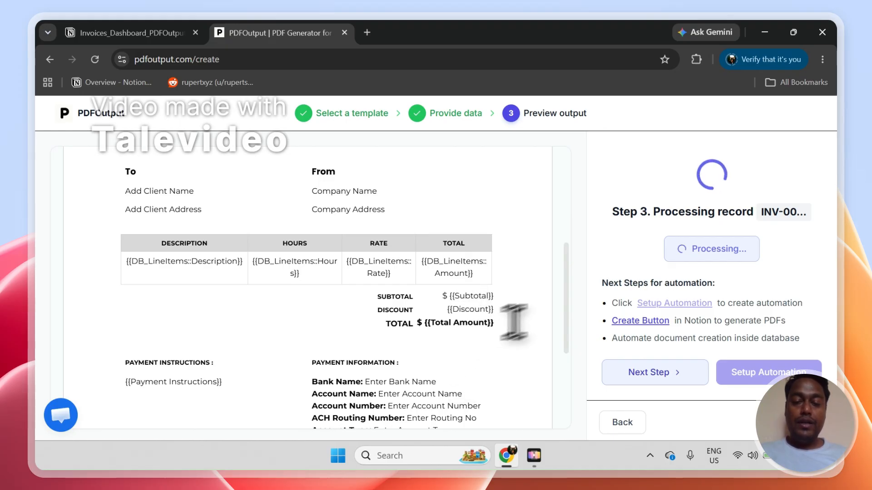
drag(569, 305, 565, 256)
Switch to Notion and review the DB_LineItems table and the INV-002 record in DB_Invoices
click(97, 34)
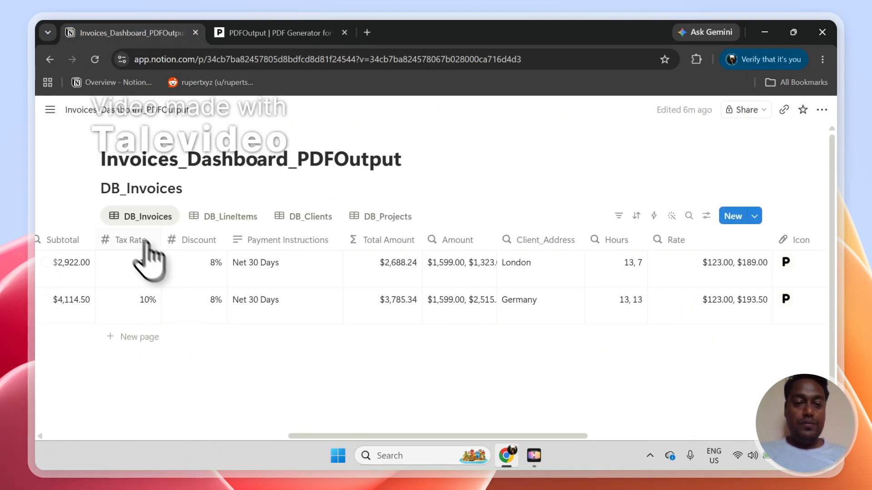
click(216, 217)
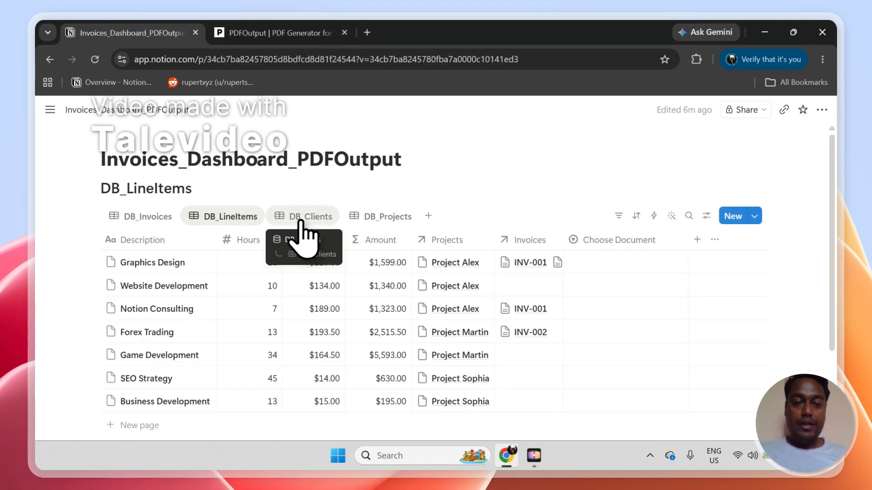
click(177, 224)
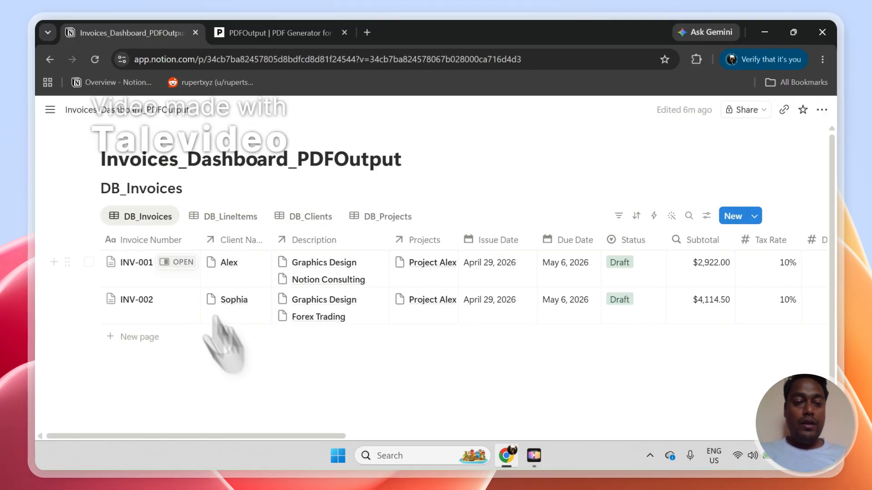
click(89, 299)
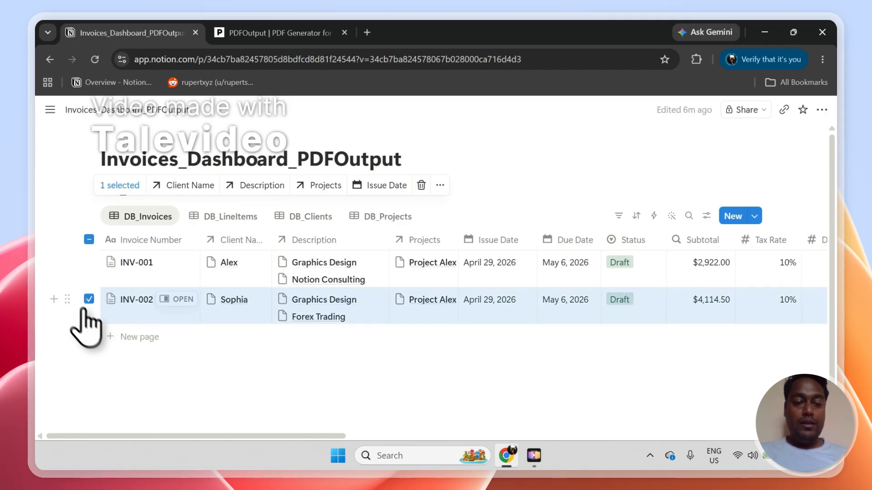
click(89, 299)
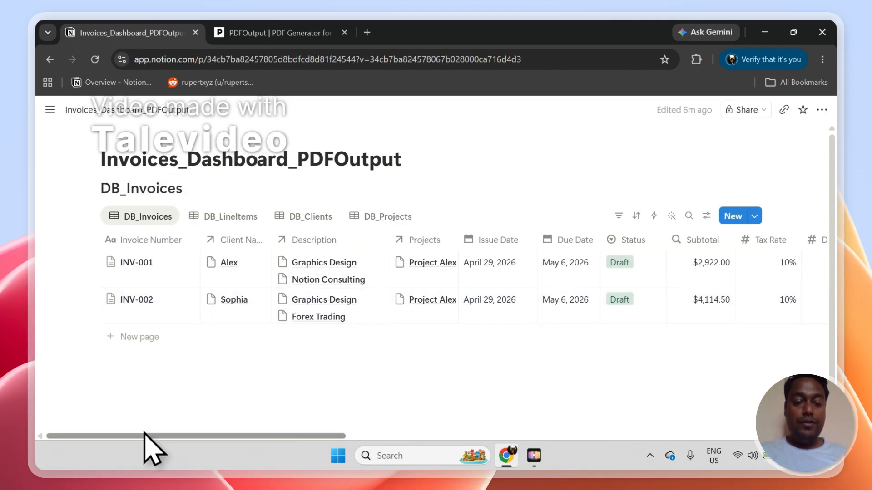
Move the GeneratePDF column of DB_Invoices in front of the Choose Document column
scroll(145, 440, right, 1)
drag(144, 437, 569, 470)
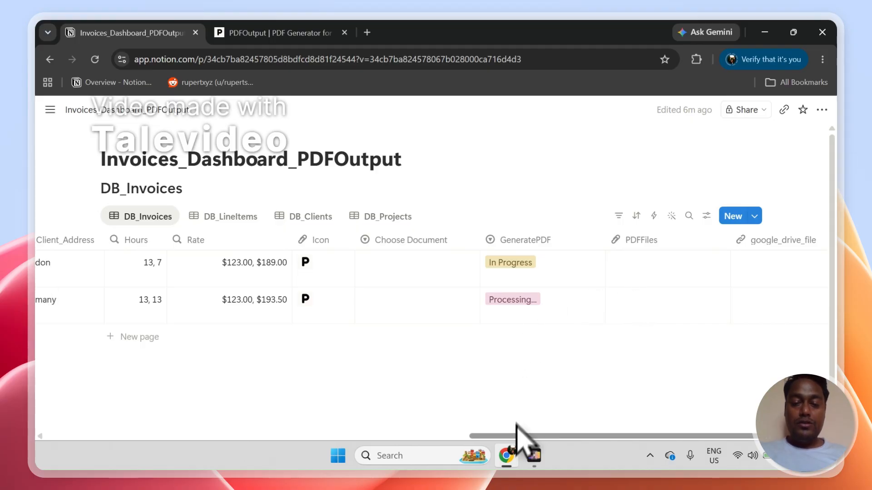
drag(514, 436, 560, 436)
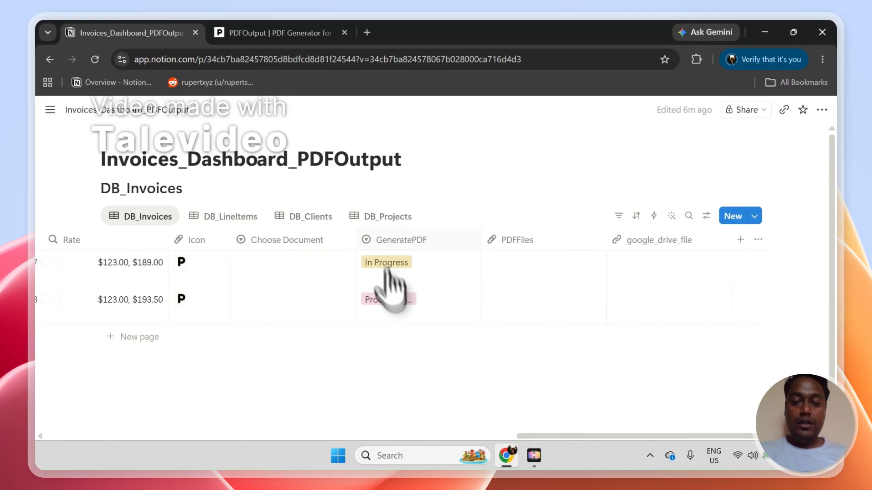
drag(377, 245, 291, 249)
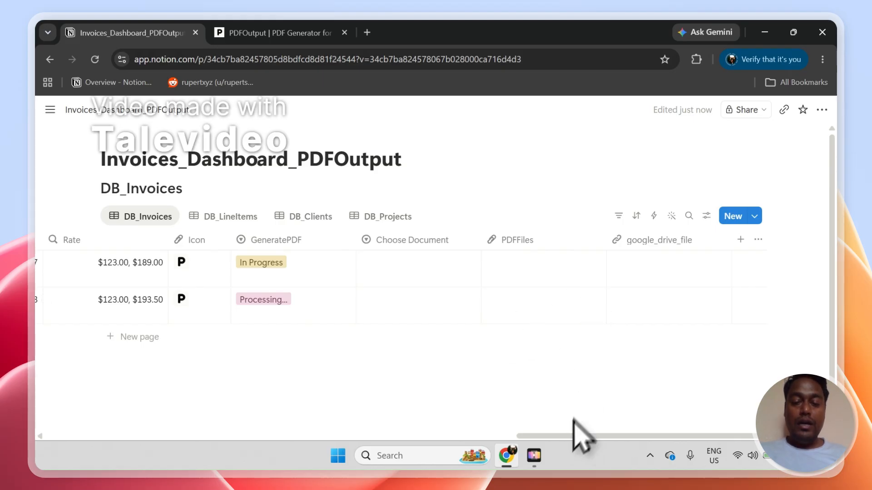
drag(566, 437, 71, 450)
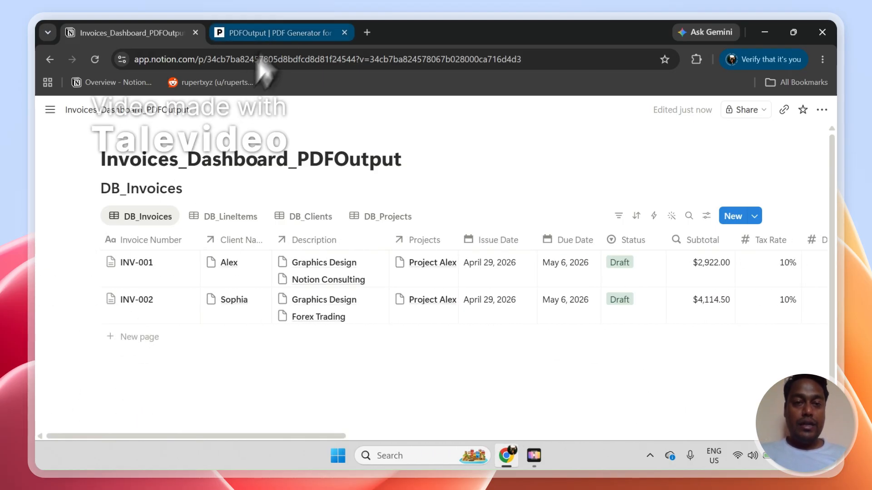
Return to PDFOutput and check the generated INV-002 invoice's number, dates, line items and totals
click(245, 33)
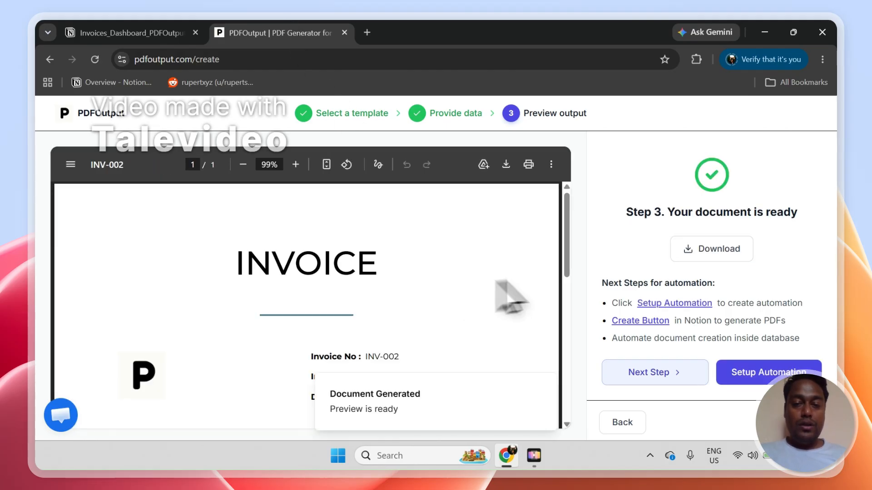
scroll(570, 262, down, 3)
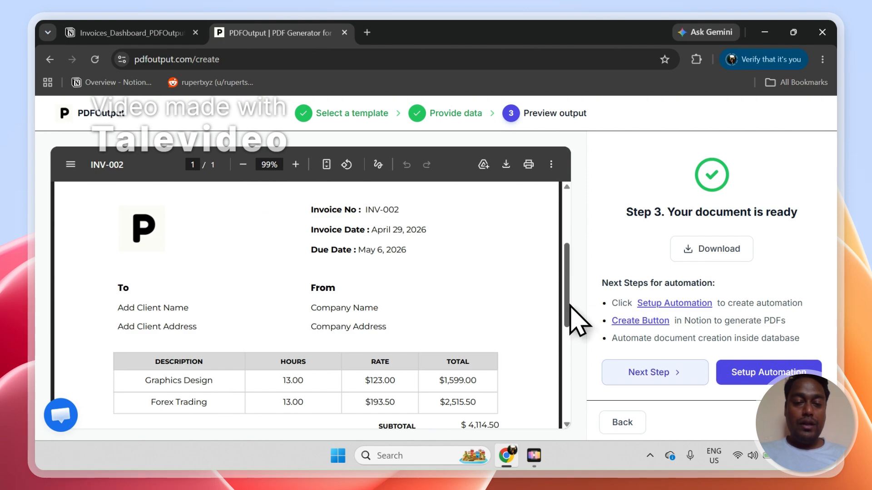
scroll(572, 336, down, 2)
scroll(570, 311, up, 4)
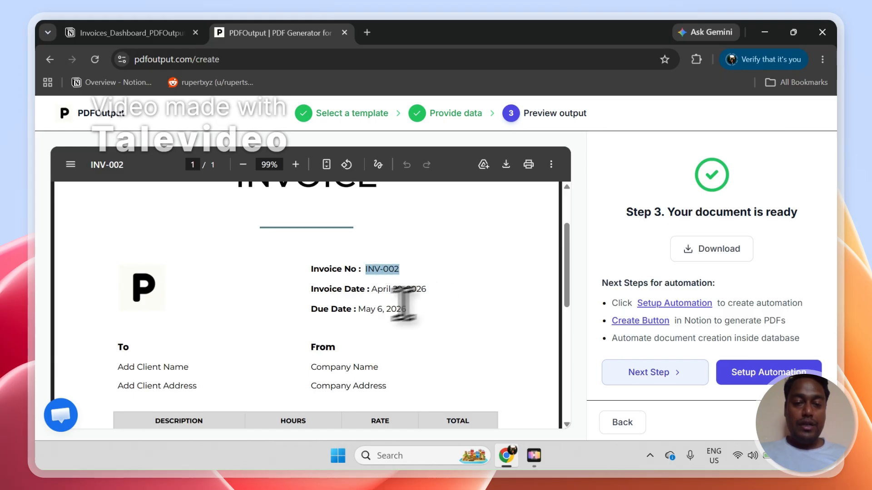
scroll(573, 302, down, 2)
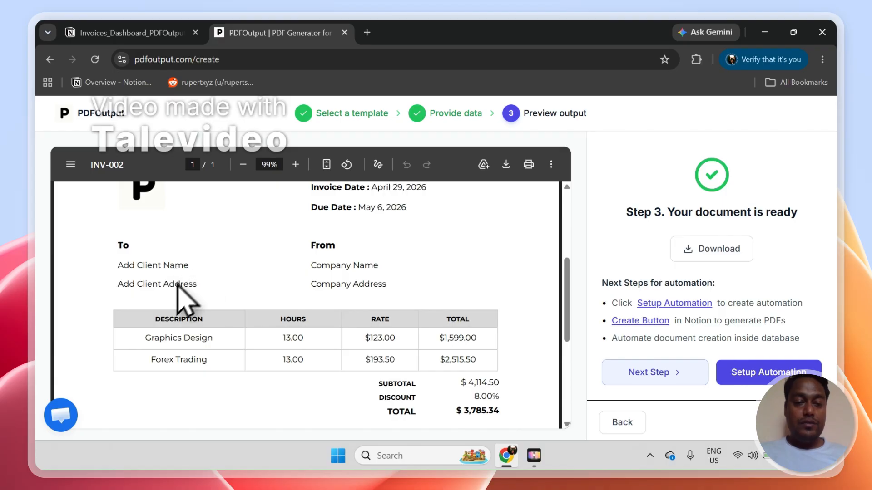
drag(148, 337, 288, 363)
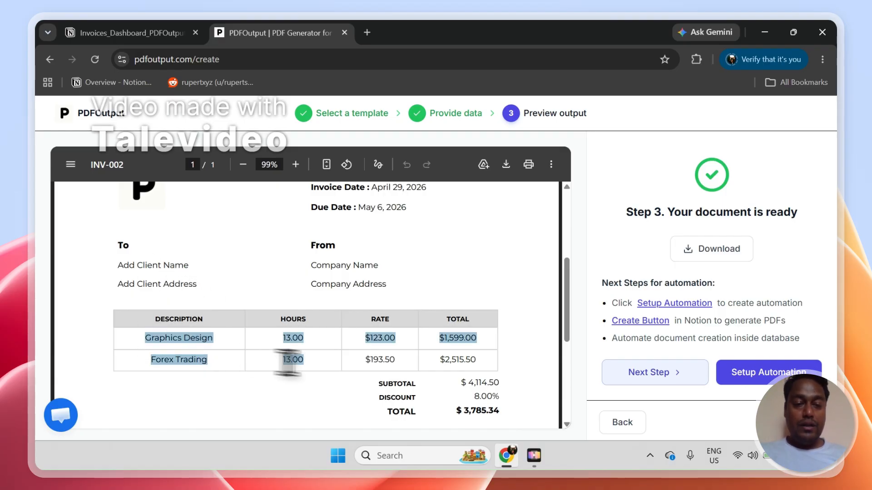
click(476, 362)
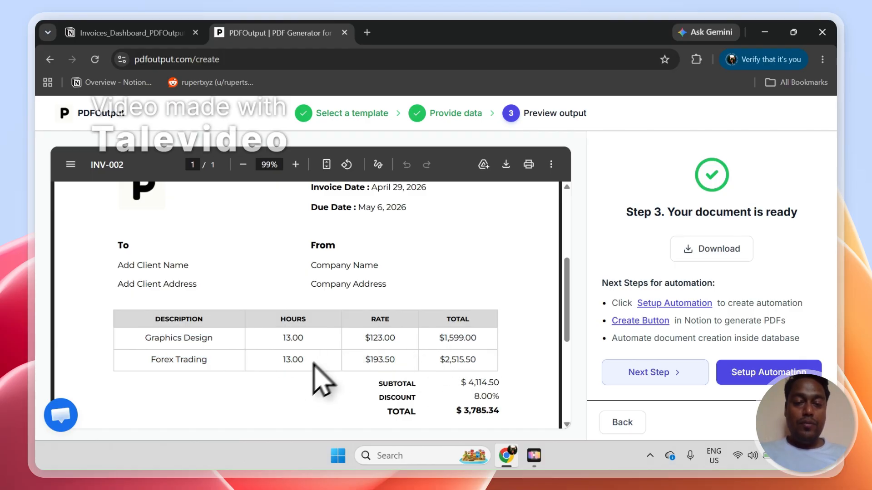
Compare the invoice's line items with the DB_Invoices and DB_LineItems tables in Notion, and return to PDFOutput
click(168, 32)
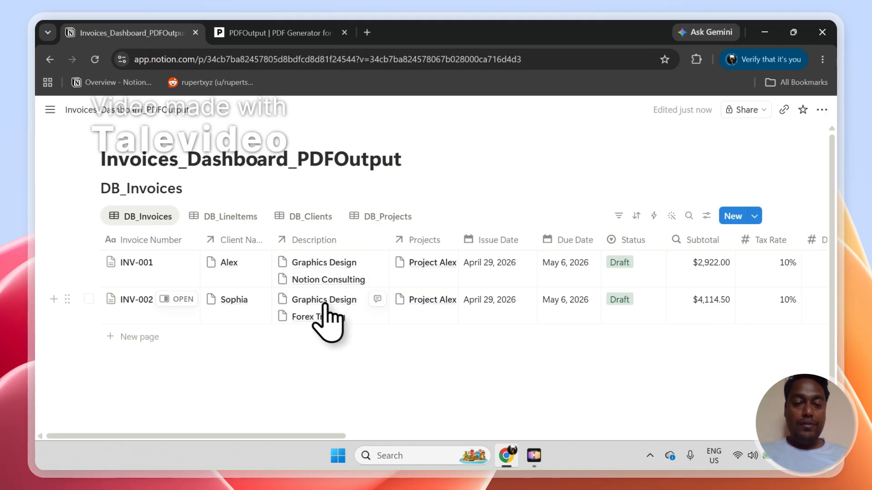
click(244, 219)
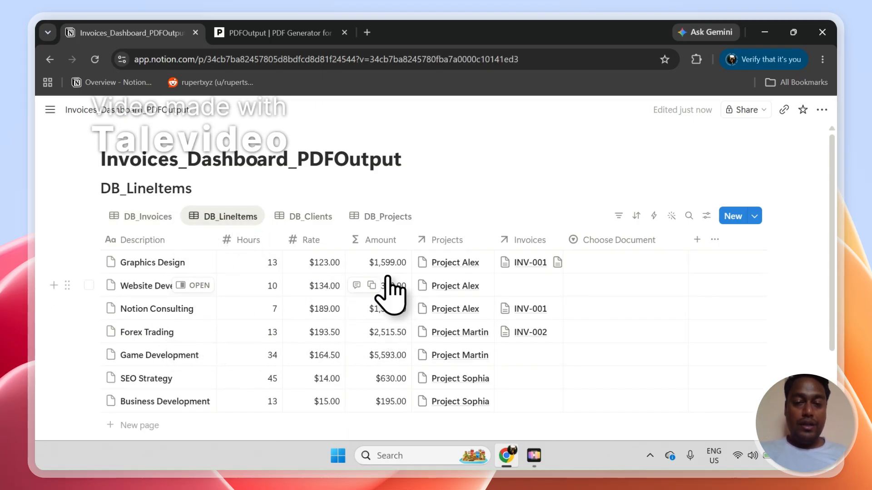
click(270, 32)
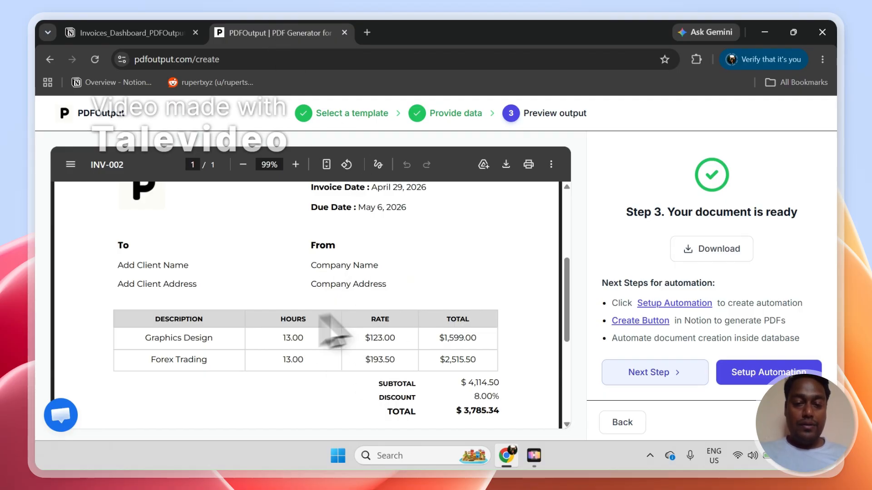
Set up the automation for this template and read through the guide on generating PDFs with a Notion button
mouse_move(567, 317)
mouse_down()
mouse_move(573, 372)
mouse_move(555, 258)
mouse_move(554, 312)
mouse_up()
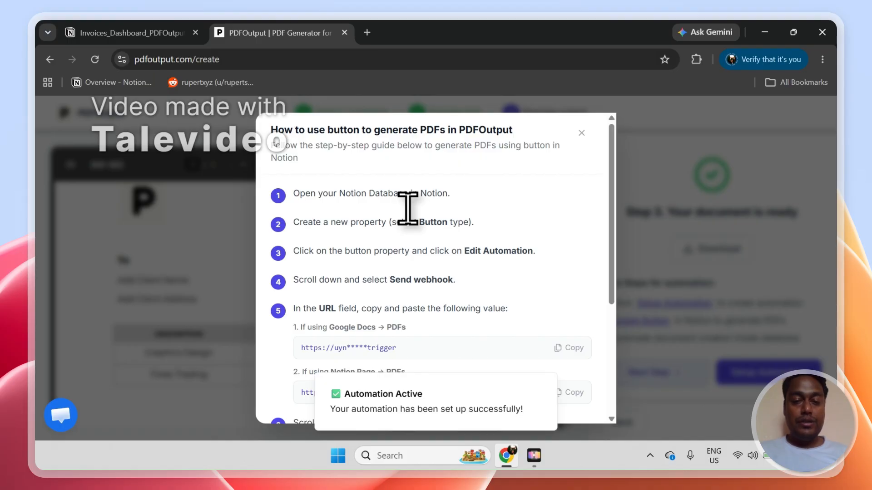
scroll(618, 227, down, 4)
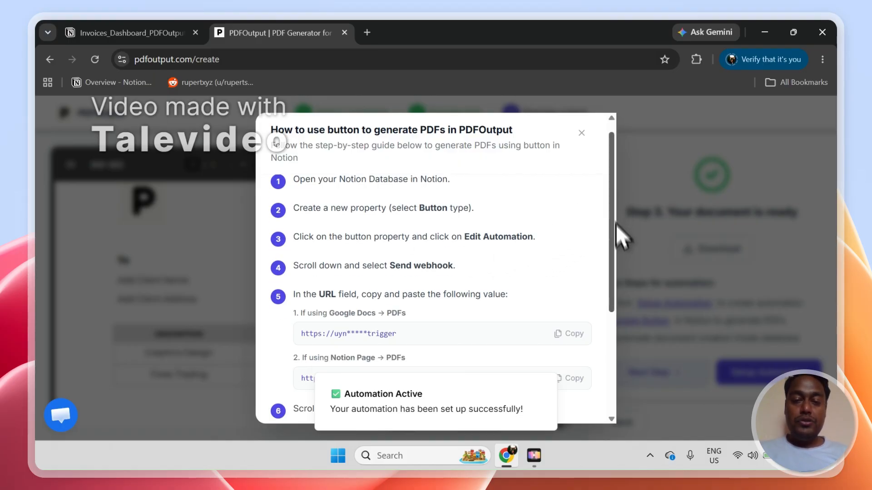
scroll(621, 272, up, 4)
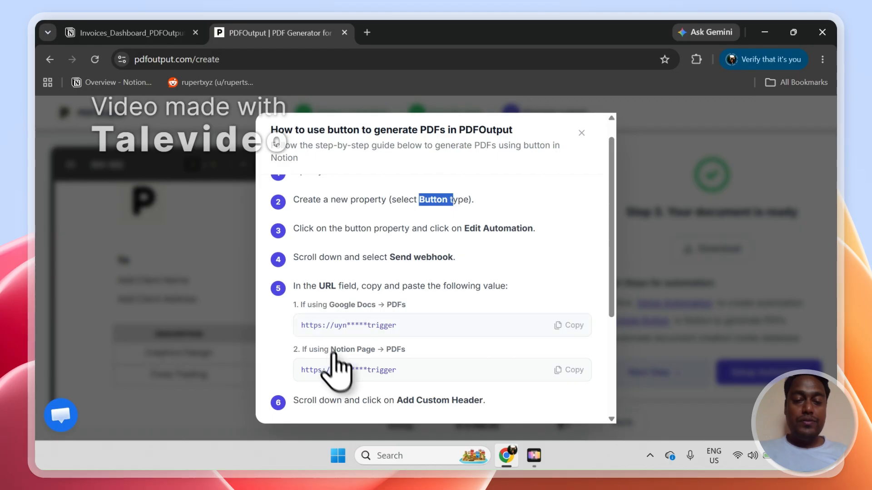
drag(611, 280, 626, 393)
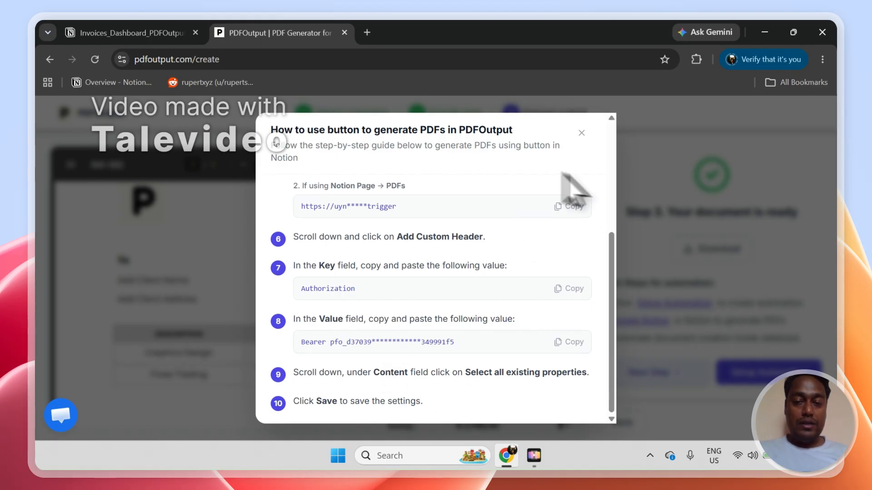
drag(614, 252, 609, 155)
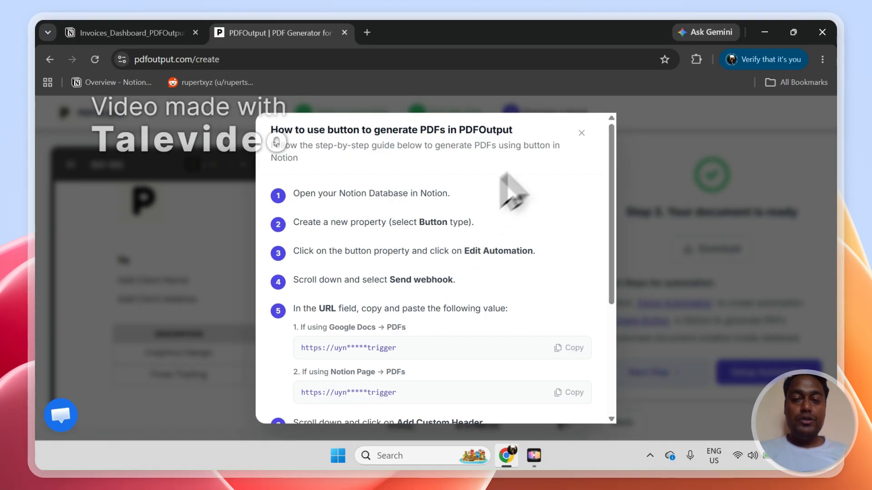
click(581, 133)
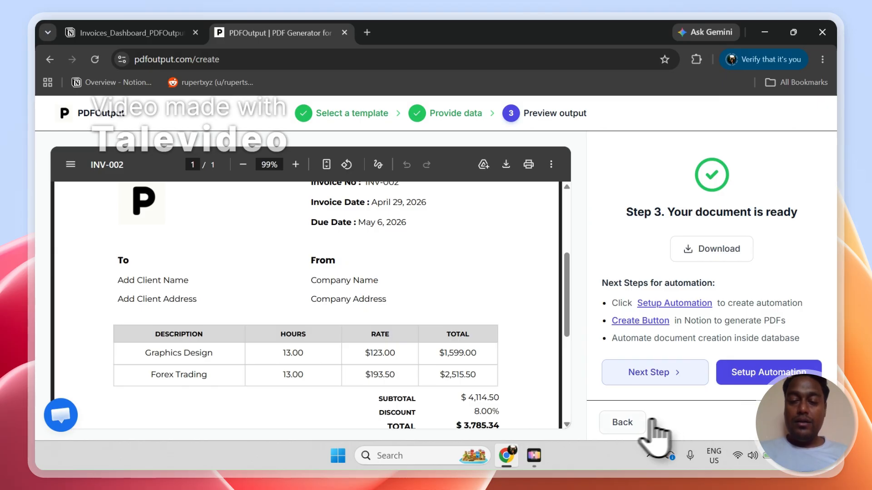
Go back to the Provide data stage, review the PDF file name and attachment field settings, and open DB_Invoices in Notion
click(638, 422)
drag(829, 260, 832, 312)
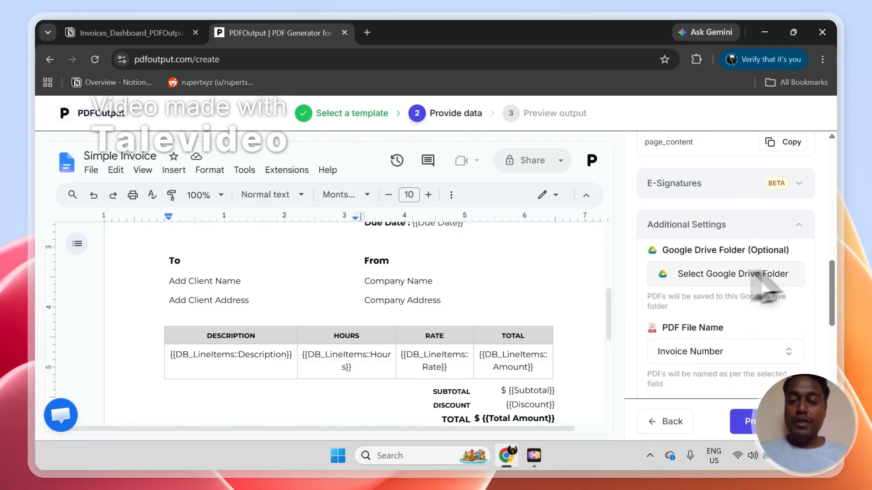
drag(828, 279, 841, 318)
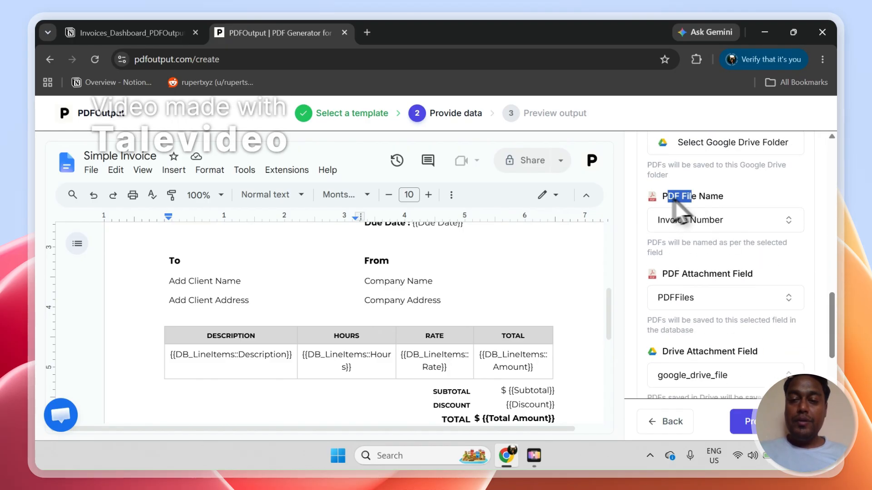
click(203, 28)
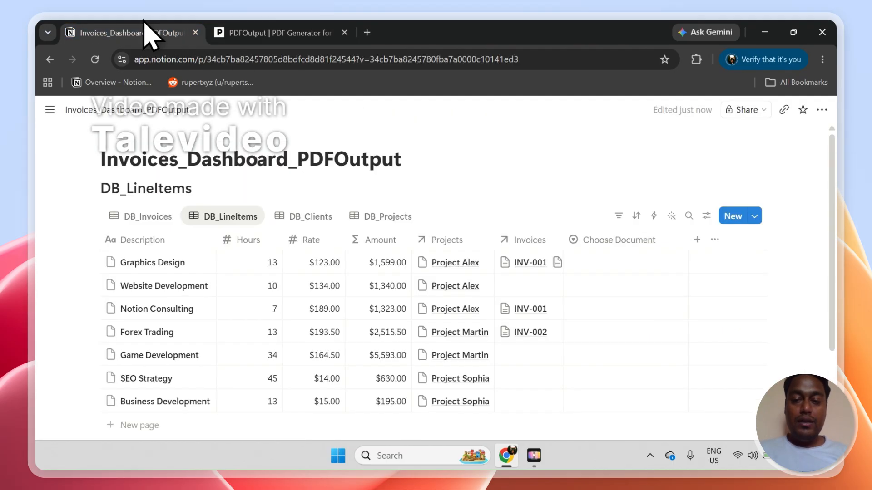
click(145, 217)
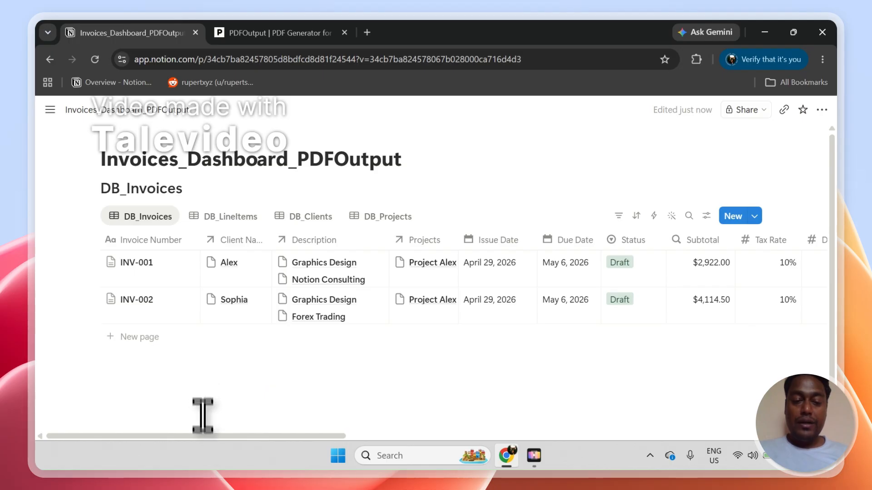
Review the GeneratePDF and PDFFiles columns in Notion, compare them with PDFOutput's attachment and overwrite settings, and return to the automation dashboard
drag(201, 437, 607, 436)
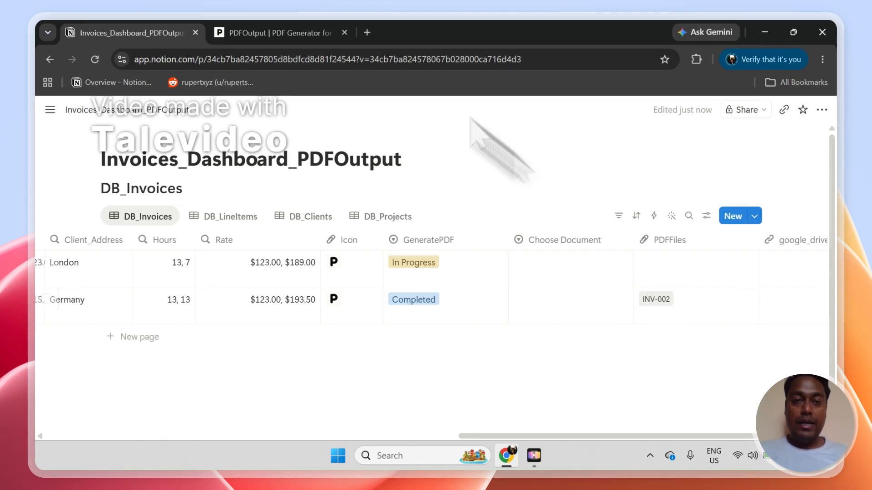
click(318, 33)
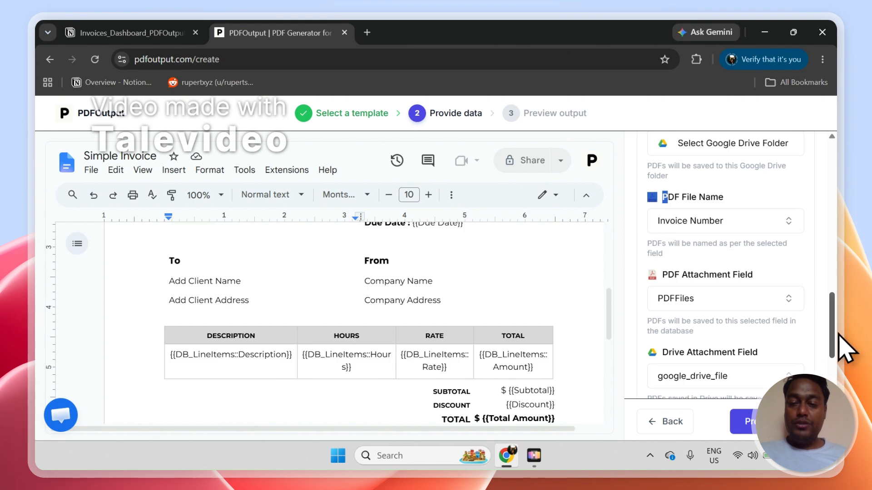
scroll(840, 352, down, 3)
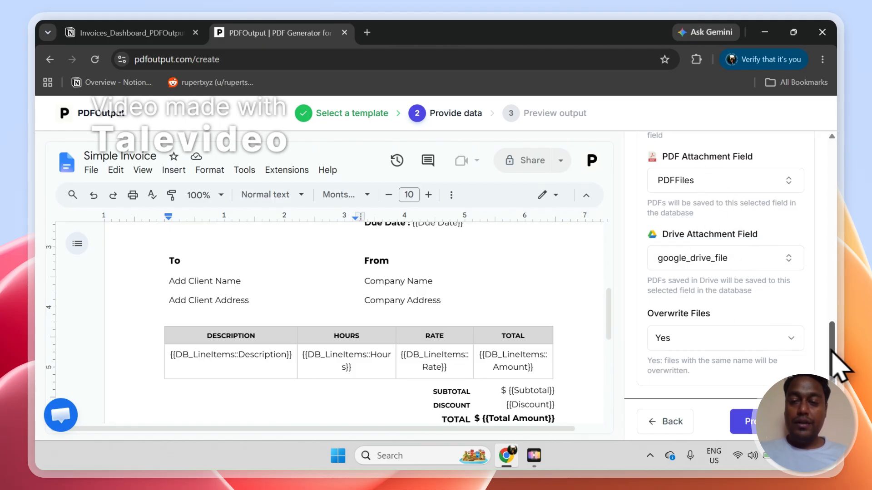
drag(830, 350, 836, 323)
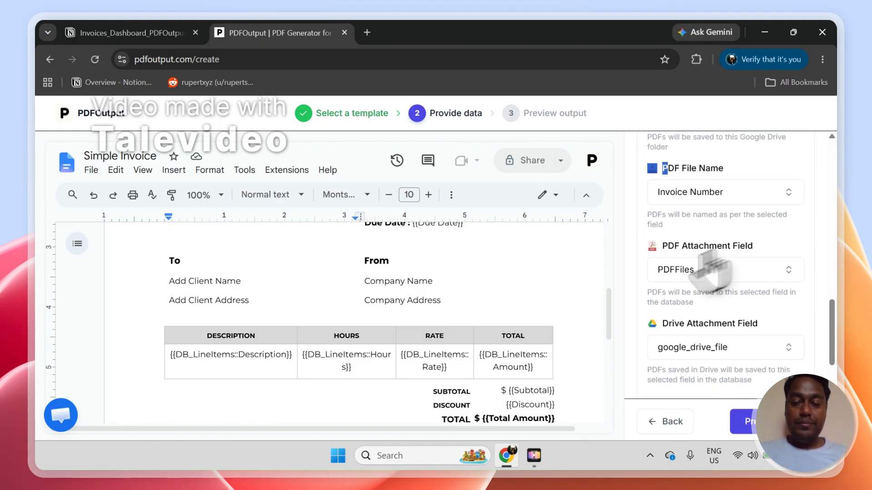
click(679, 422)
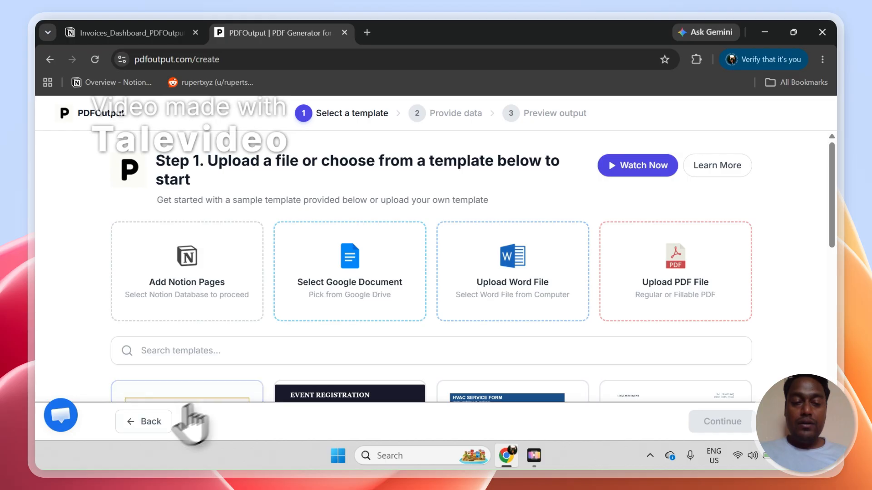
click(159, 423)
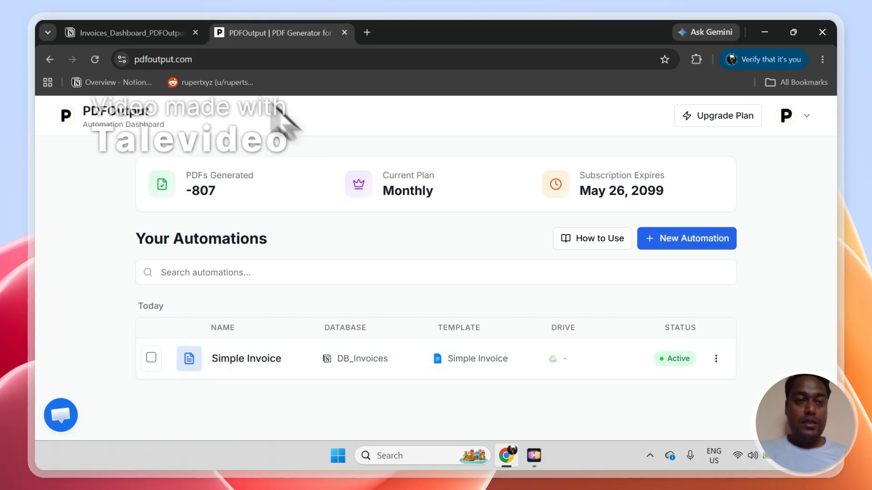
In Notion, set GeneratePDF for INV-001 to Ready to Generate and place the PDFFiles column directly after GeneratePDF
click(150, 31)
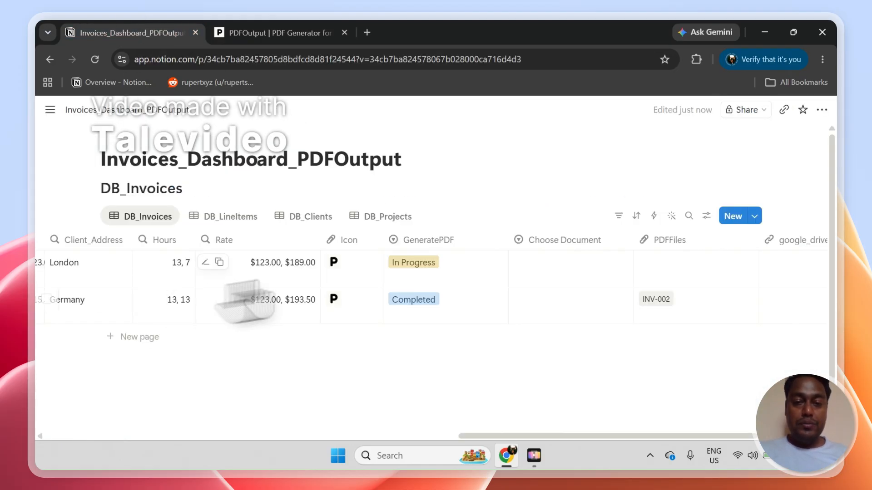
click(413, 259)
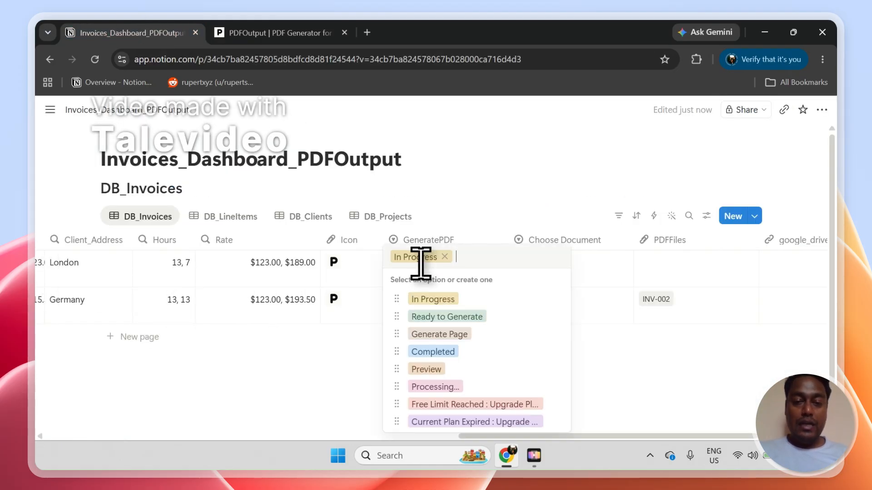
click(447, 317)
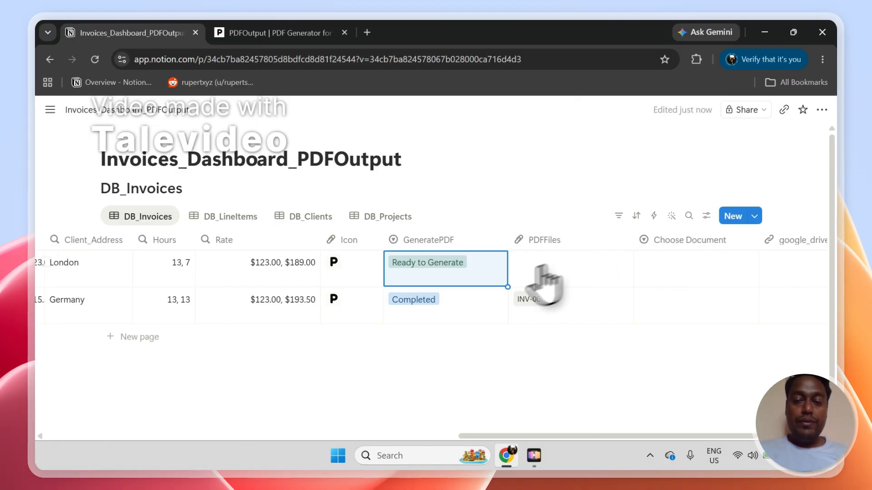
Check the Simple Invoice automation's Drive entry in PDFOutput, and return to the INV-001 row in Notion
click(331, 24)
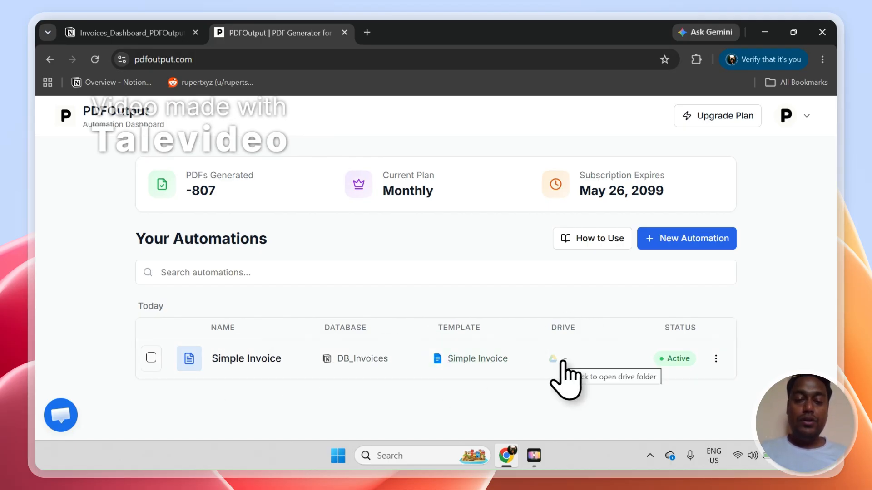
click(168, 32)
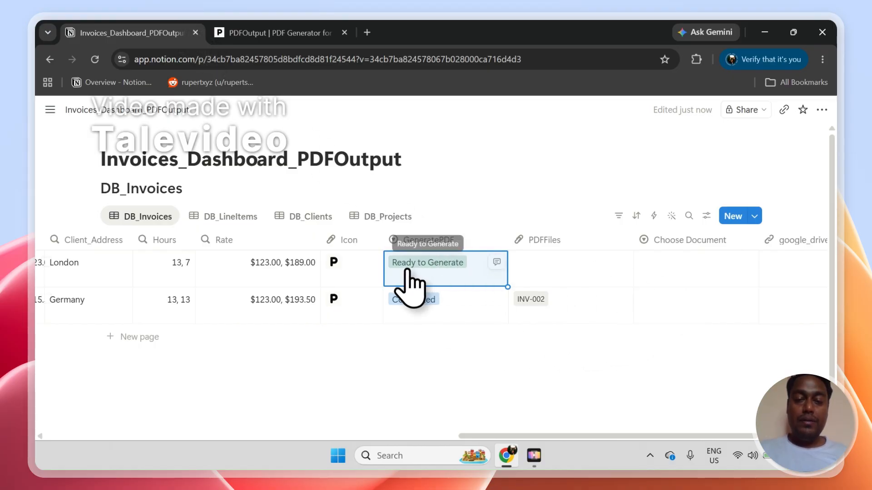
click(423, 340)
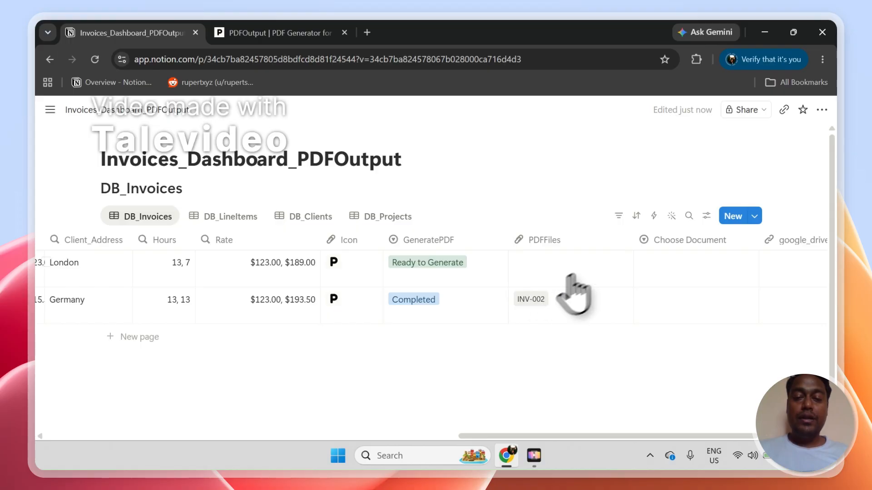
Switch to PDFOutput and sign out of the account
click(249, 33)
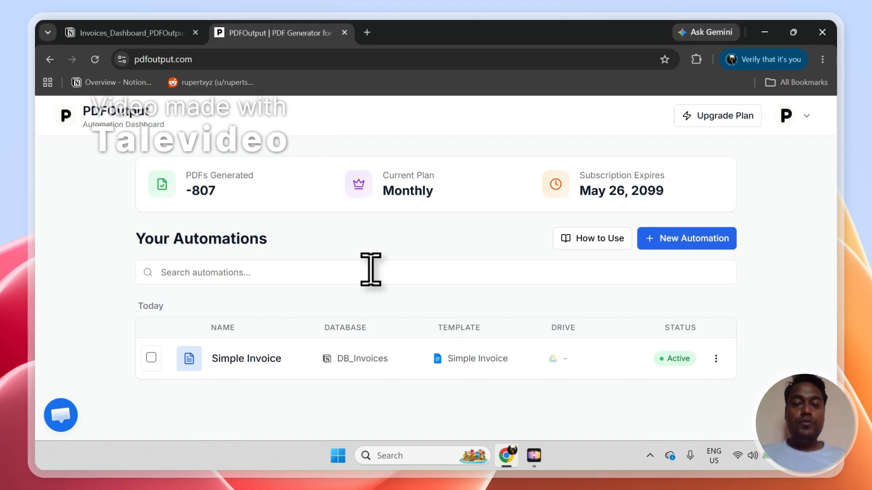
click(786, 118)
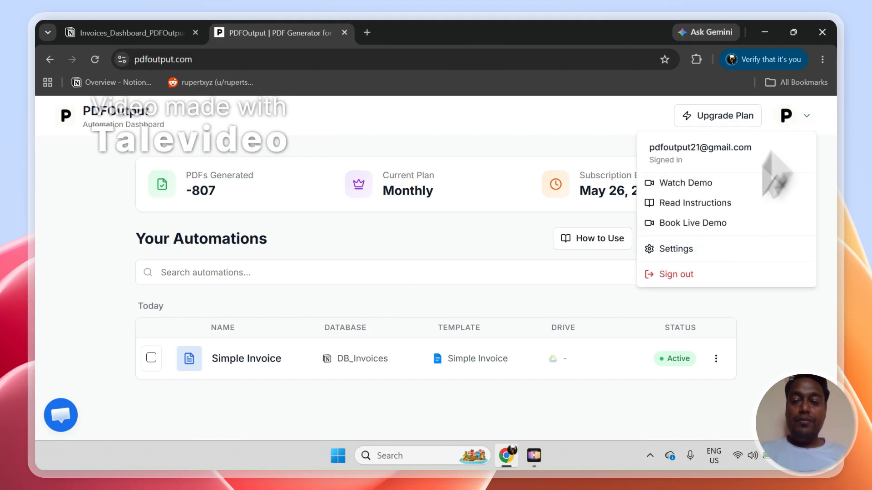
click(706, 274)
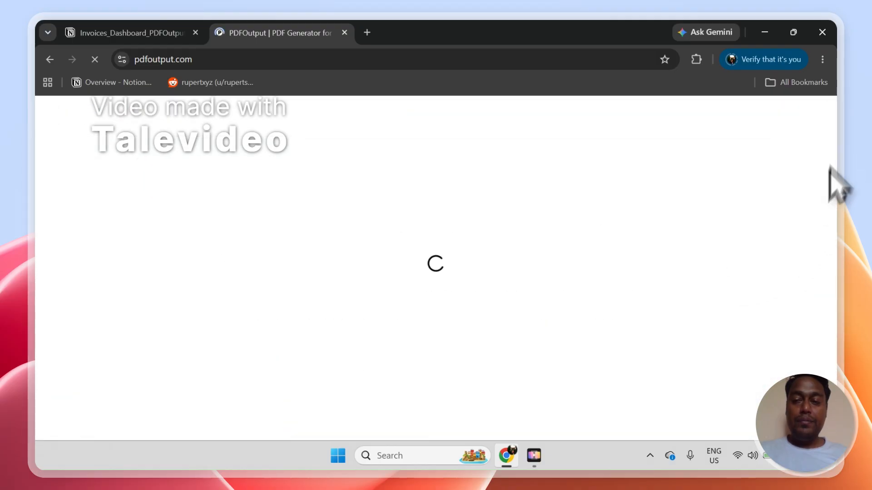
Open PDFOutput's Contact page from the site footer, look at the message form and support chat, and minimize the chat
drag(835, 122, 836, 474)
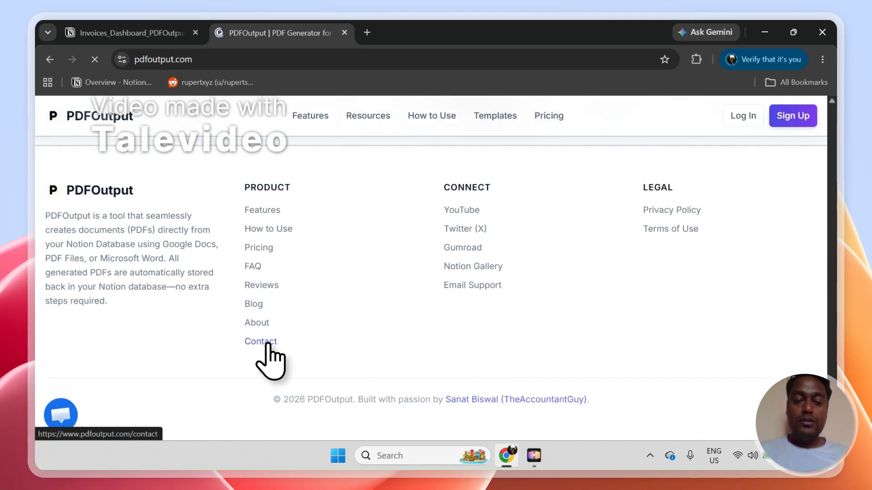
drag(832, 214, 838, 269)
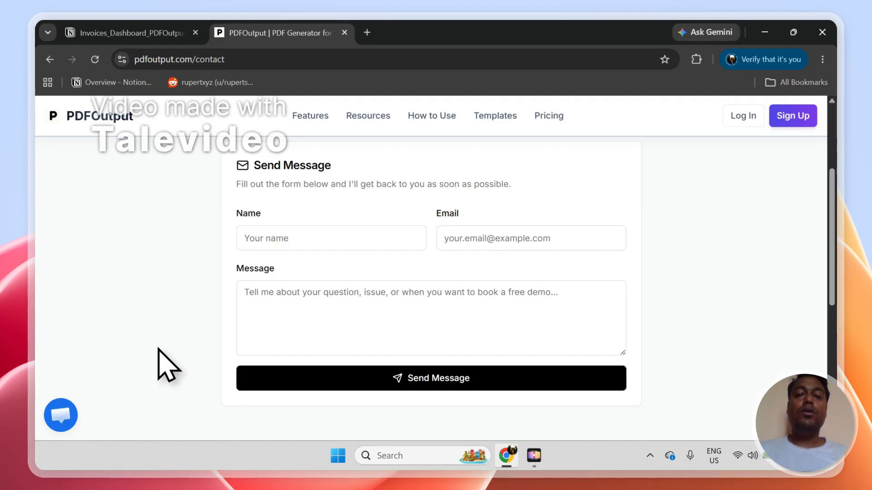
click(822, 119)
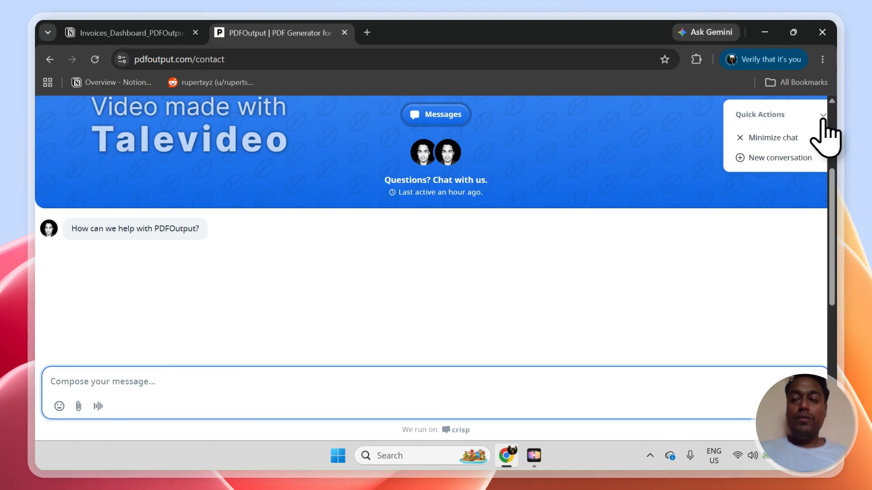
click(780, 138)
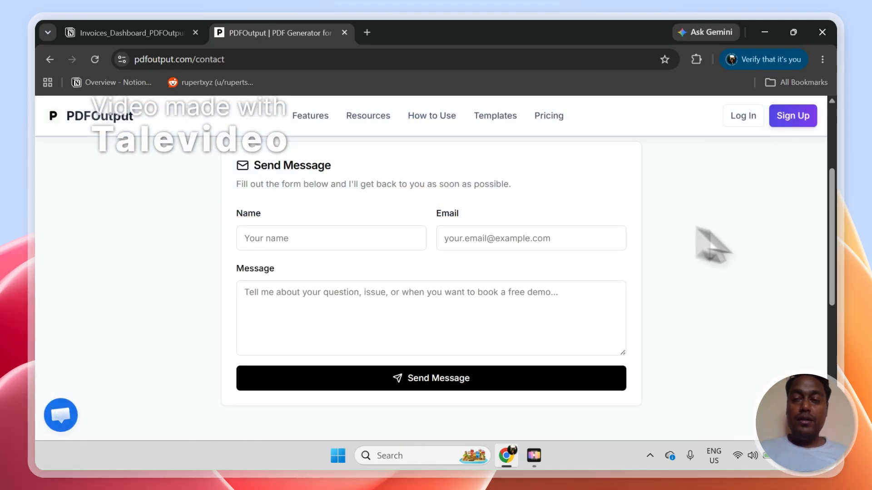
Return to the PDFOutput home page and browse the Google Doc Templates gallery
click(129, 119)
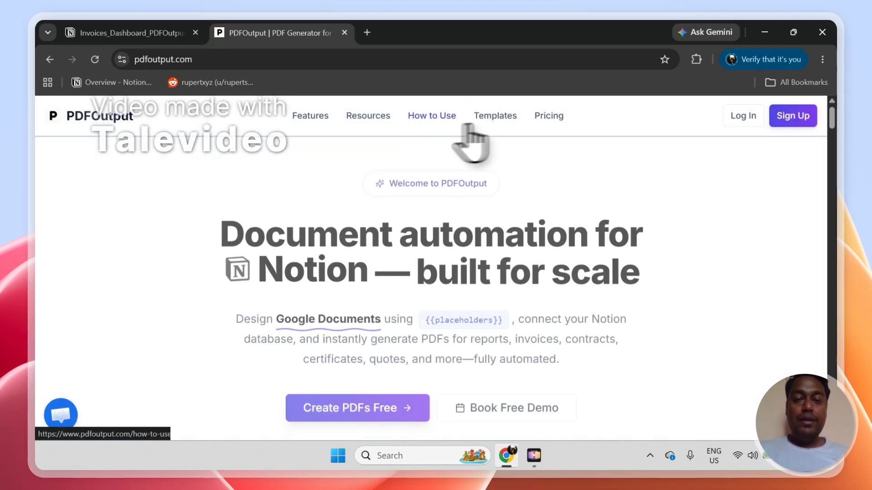
click(495, 119)
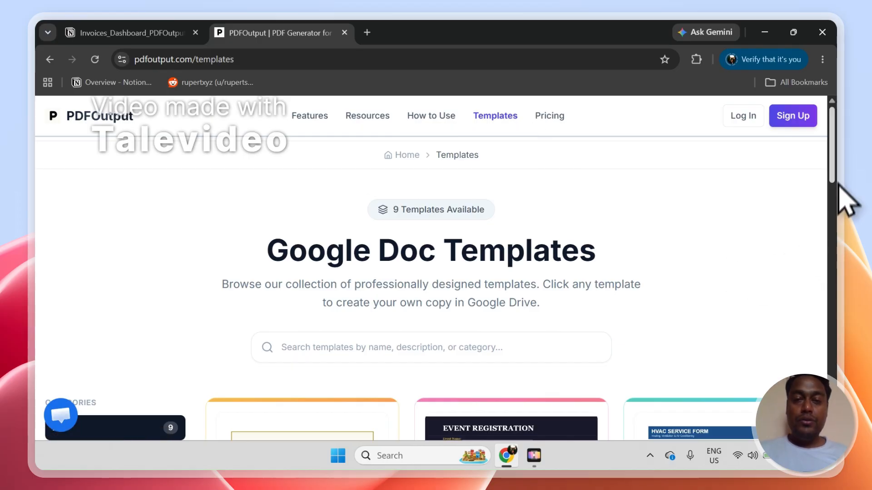
drag(833, 174, 836, 369)
Check INV-001's GeneratePDF status in Notion and open INV-001.pdf from its PDFFiles field
click(146, 28)
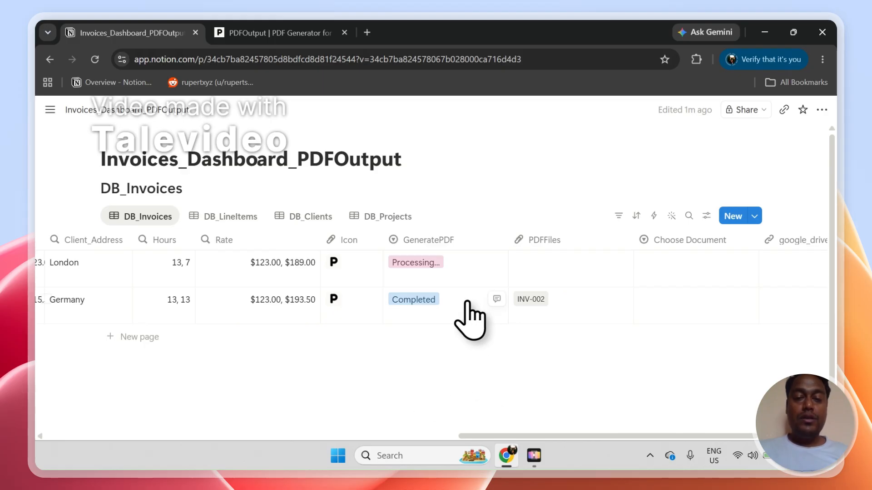
click(227, 33)
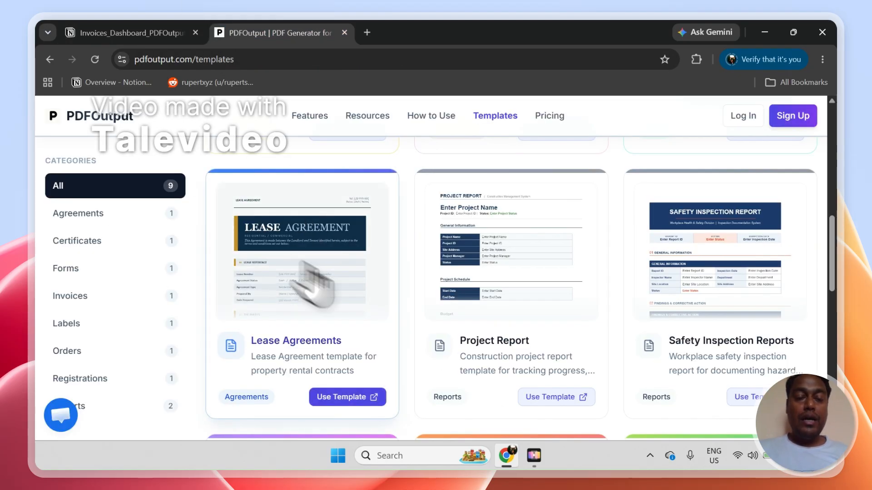
click(142, 34)
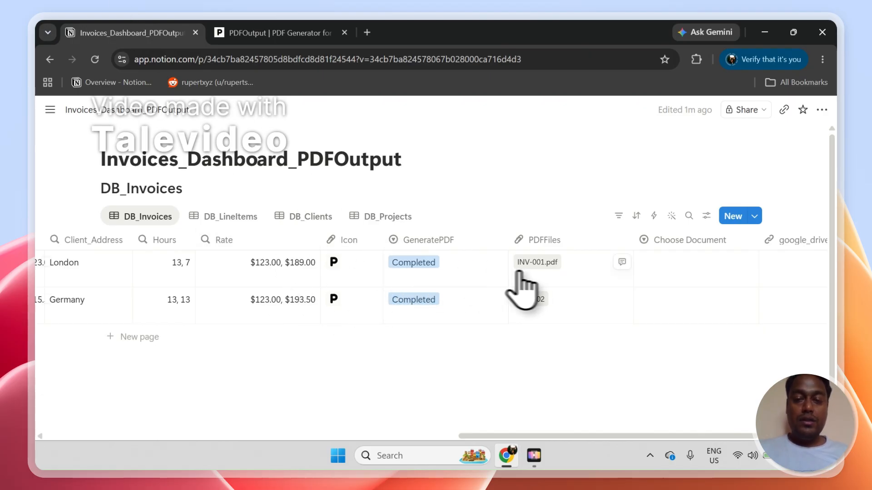
click(537, 263)
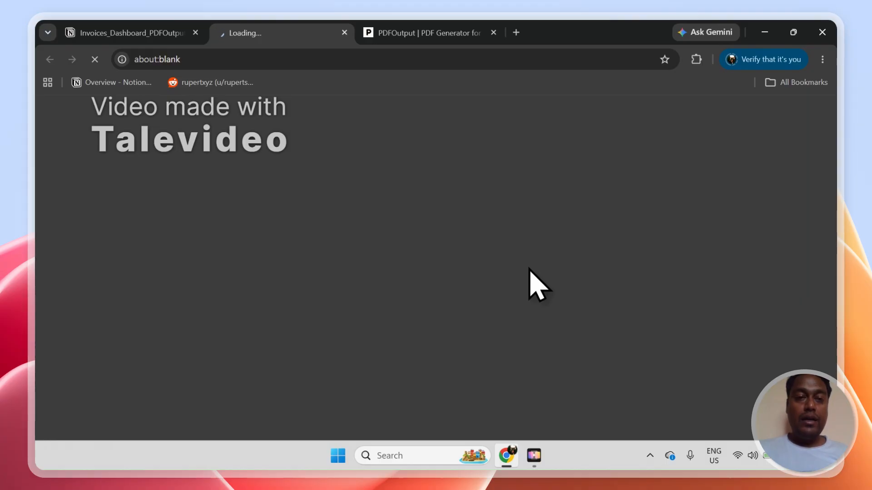